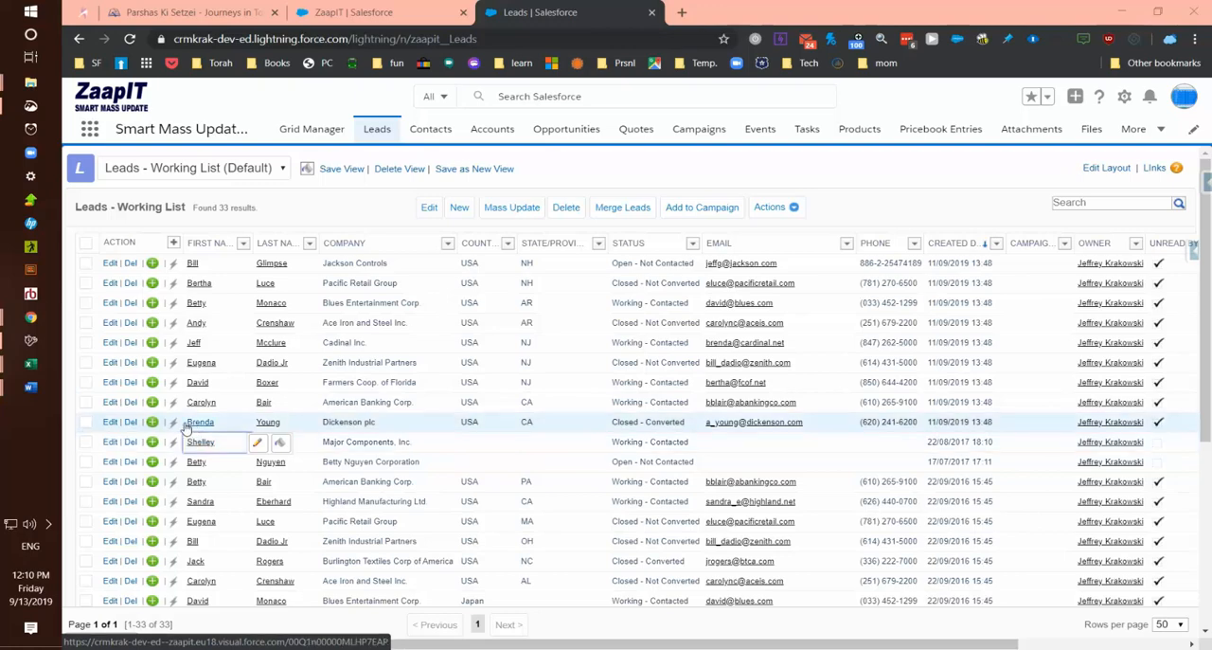
# - Switch to the Dedup Manager jobs page and start a Find Matching Records job with Lead as the main object
pyautogui.click(378, 15)
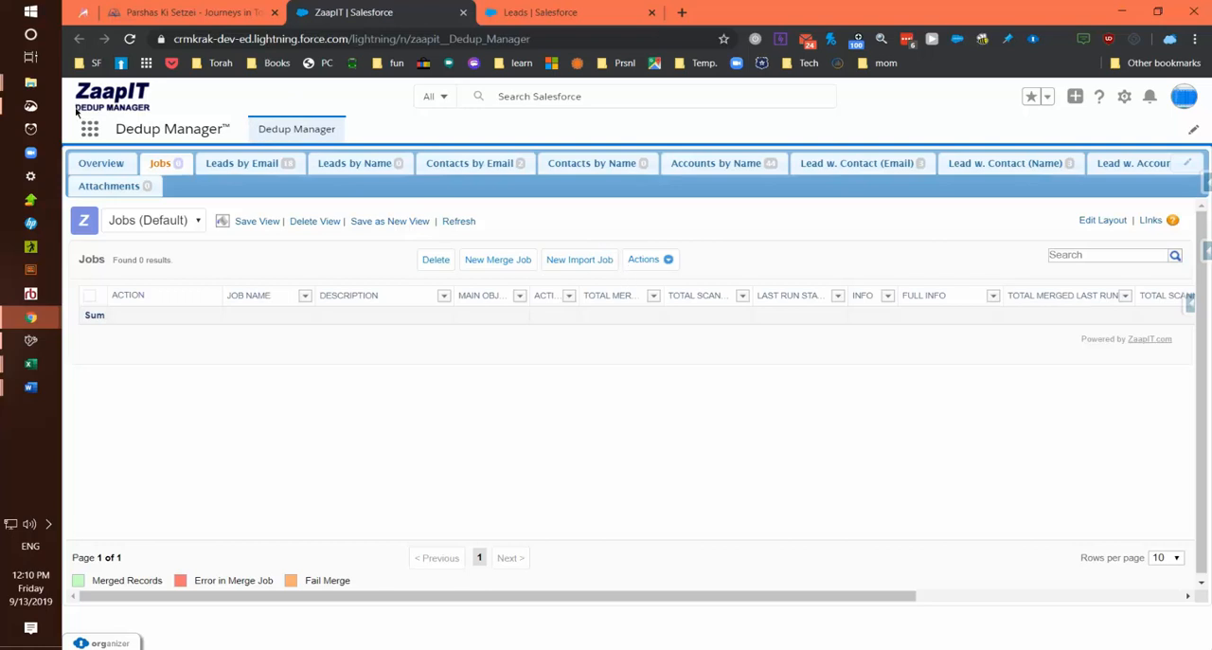
pyautogui.click(668, 261)
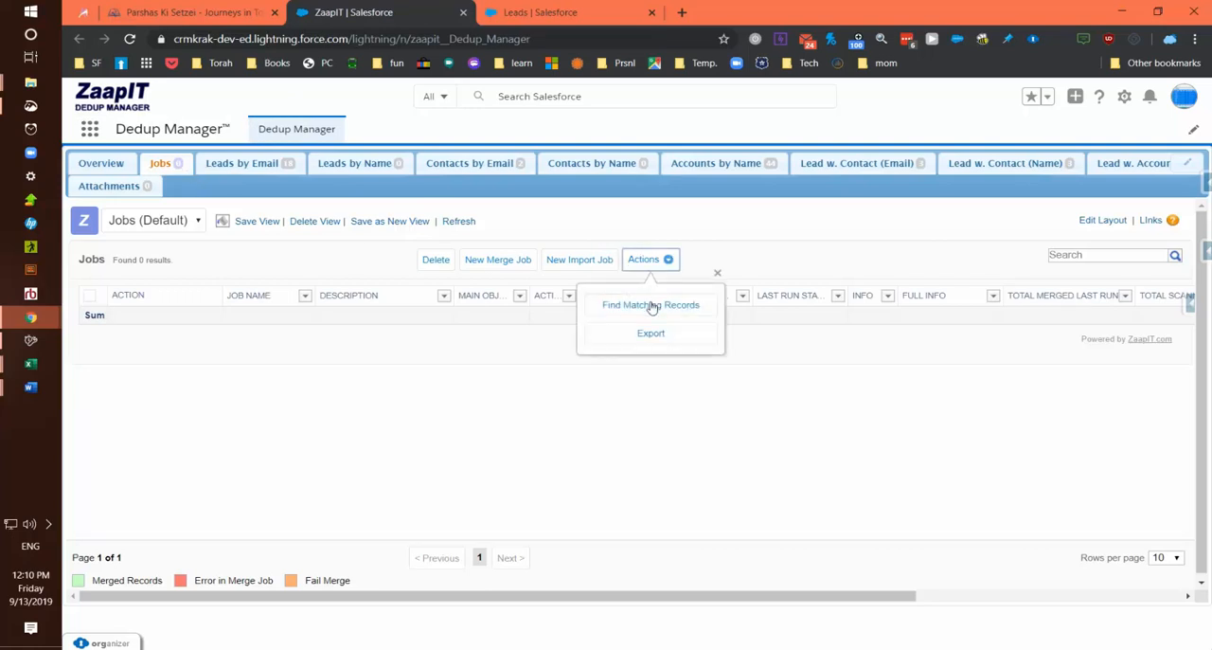
pyautogui.click(651, 306)
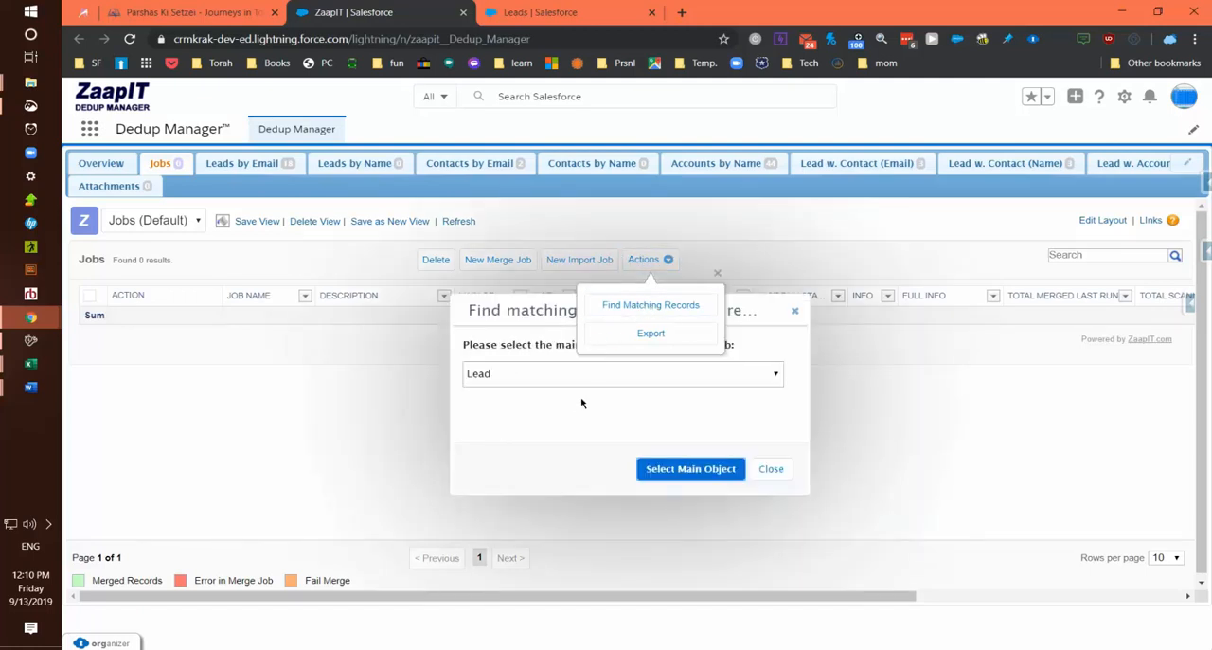
pyautogui.click(666, 470)
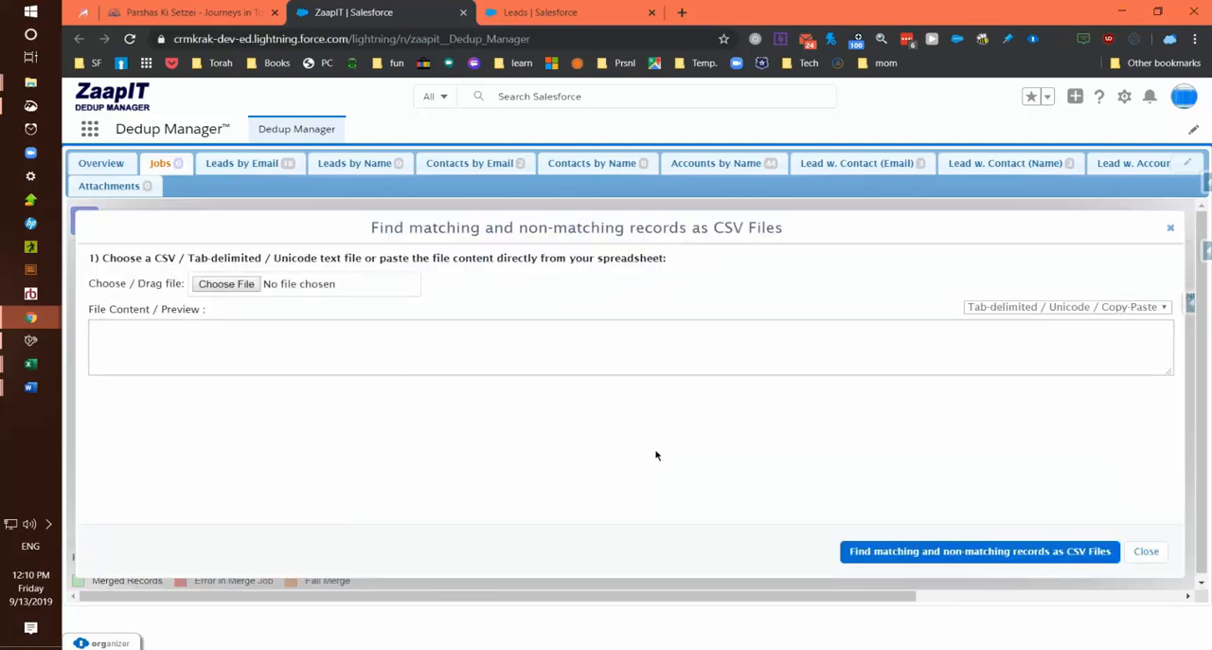
# - Load the recent leads CSV file as the source file for the matching job
pyautogui.click(226, 284)
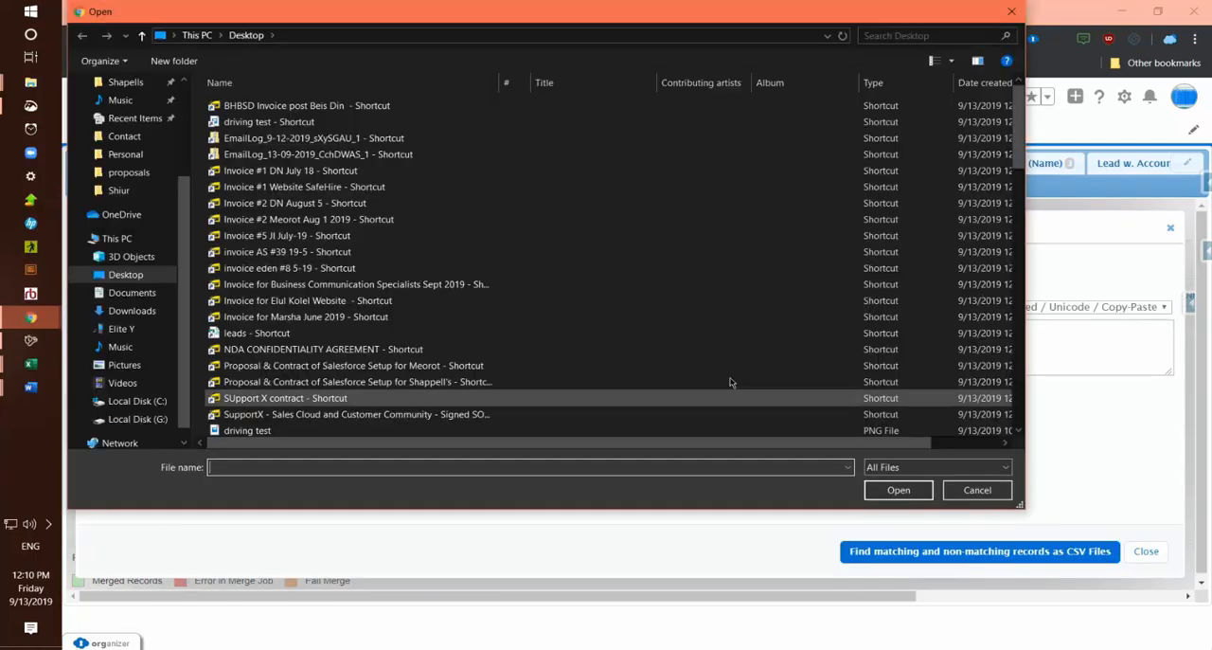
pyautogui.scroll(3, 129, 133)
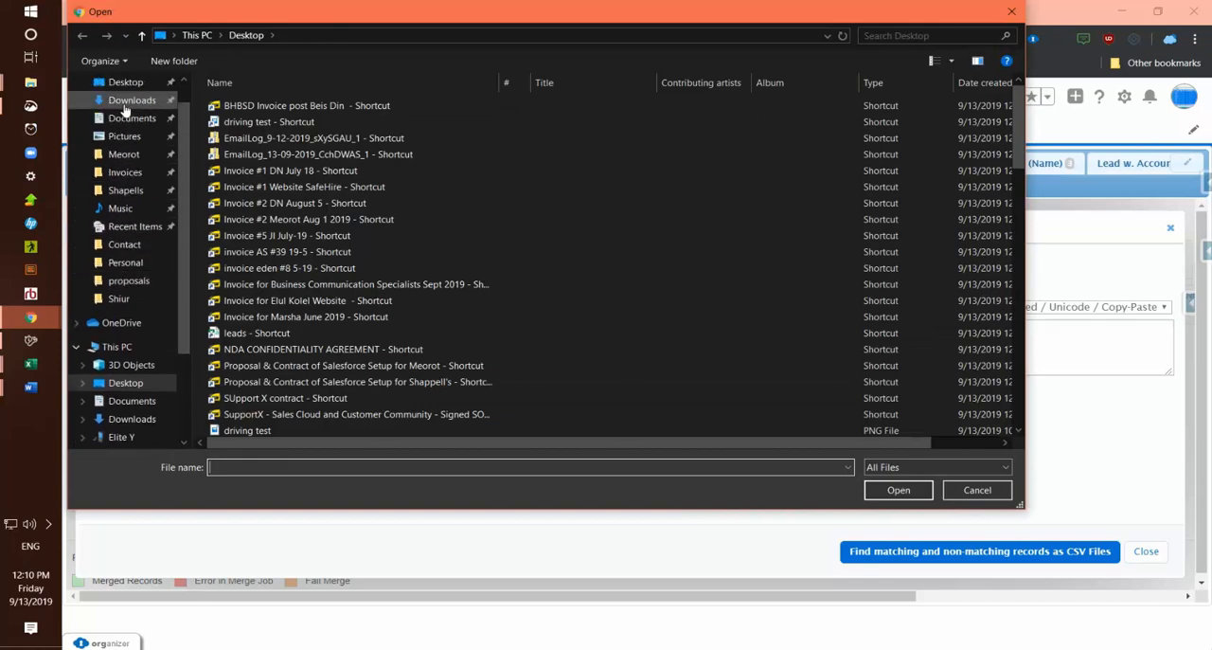
pyautogui.click(127, 95)
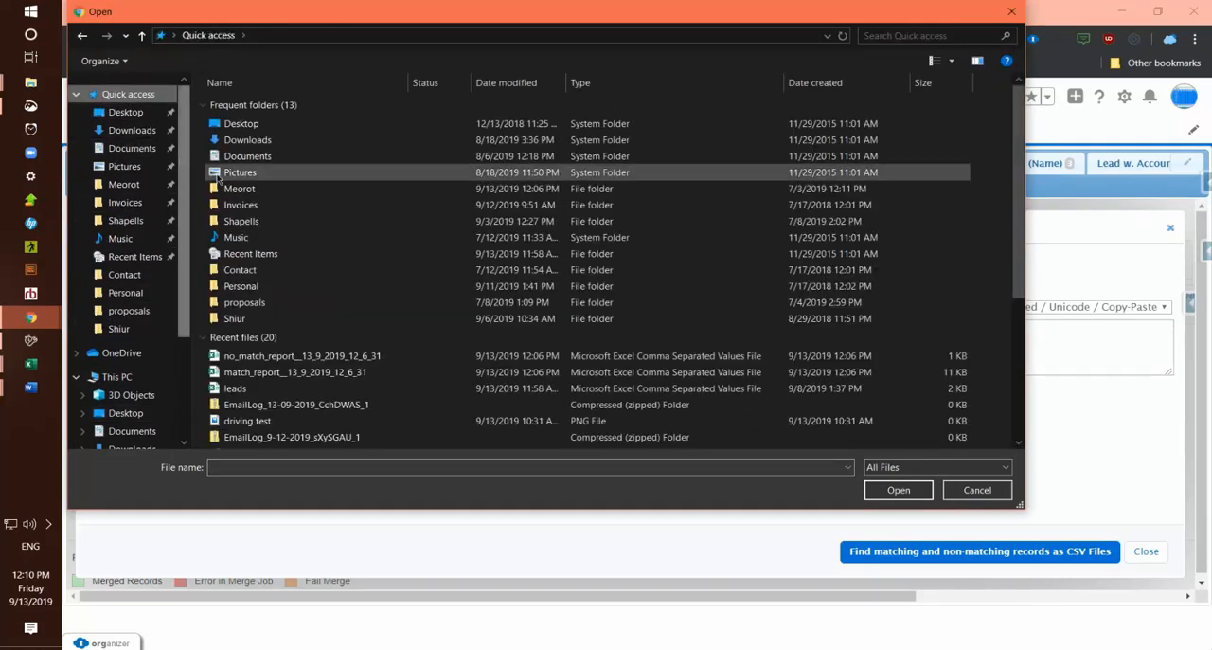
pyautogui.click(263, 388)
pyautogui.doubleClick(263, 388)
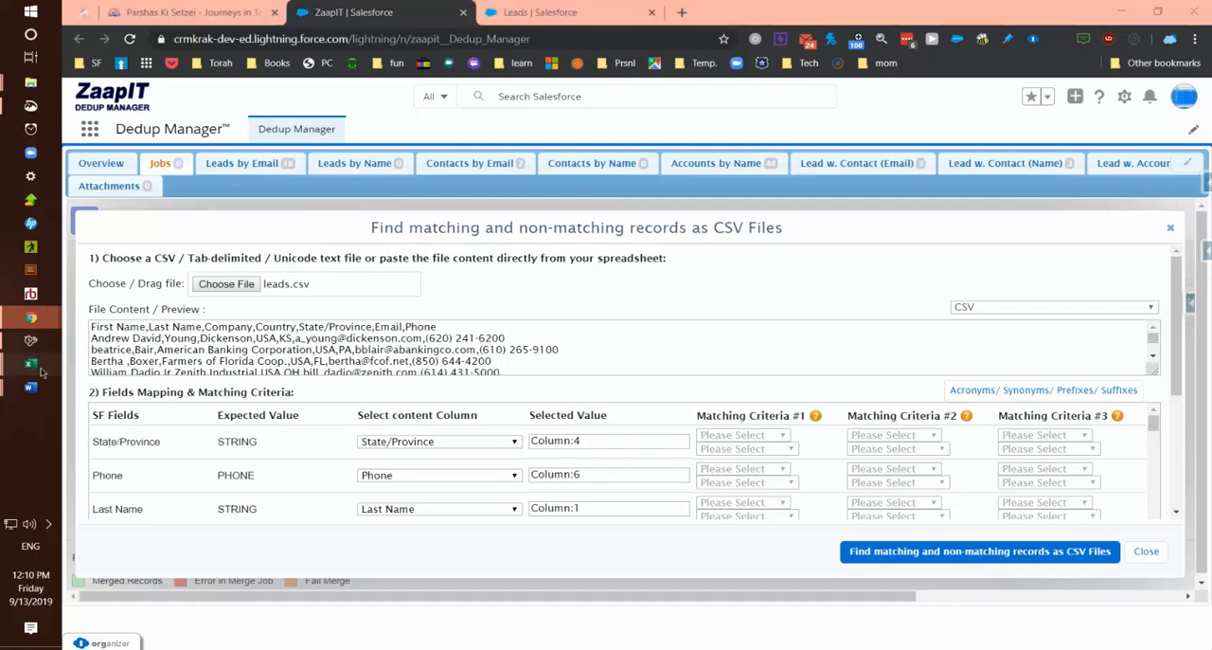
# - Look over the lead rows in the leads spreadsheet in Excel, then return to the matching job
pyautogui.moveTo(30, 364)
pyautogui.click(132, 414)
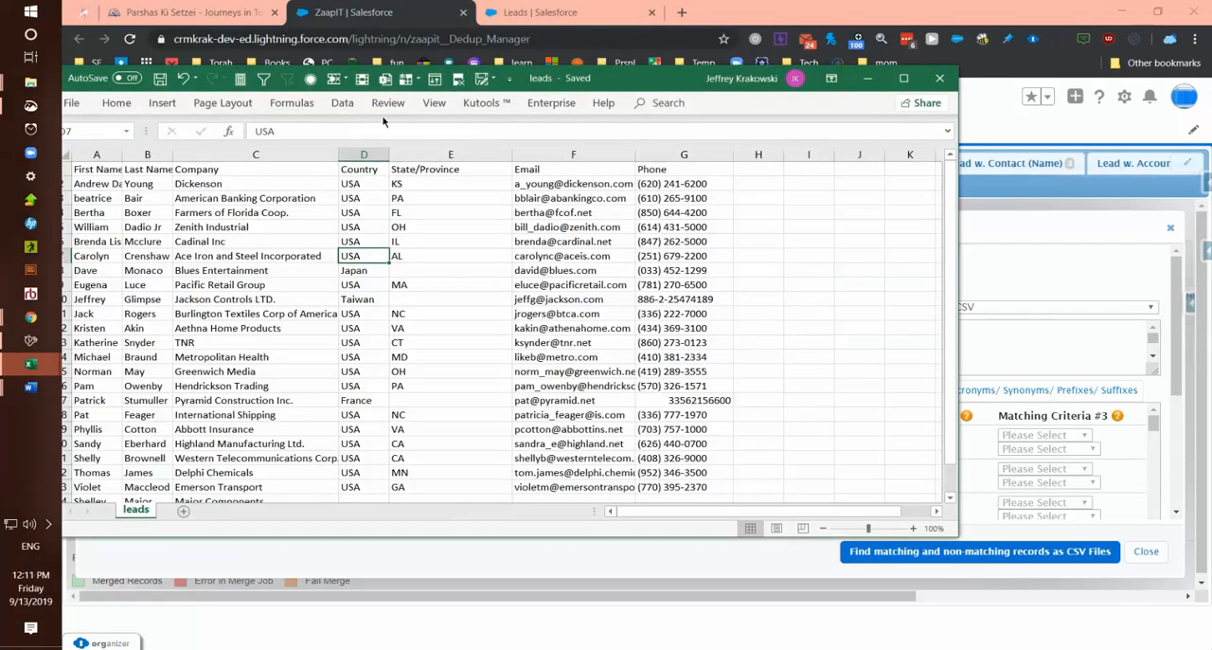
pyautogui.moveTo(661, 89); pyautogui.dragTo(769, 68)
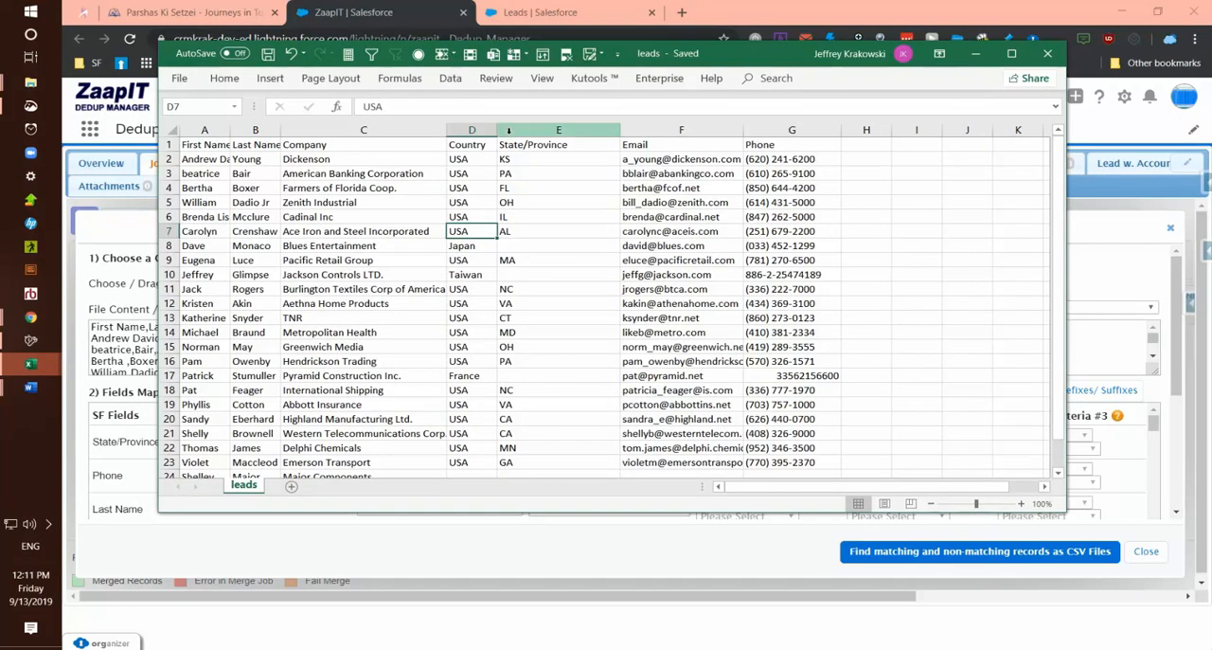
pyautogui.click(976, 53)
# - Review the mapping of file columns to Salesforce fields and the custom SOQL filter below it
pyautogui.scroll(-3, 445, 431)
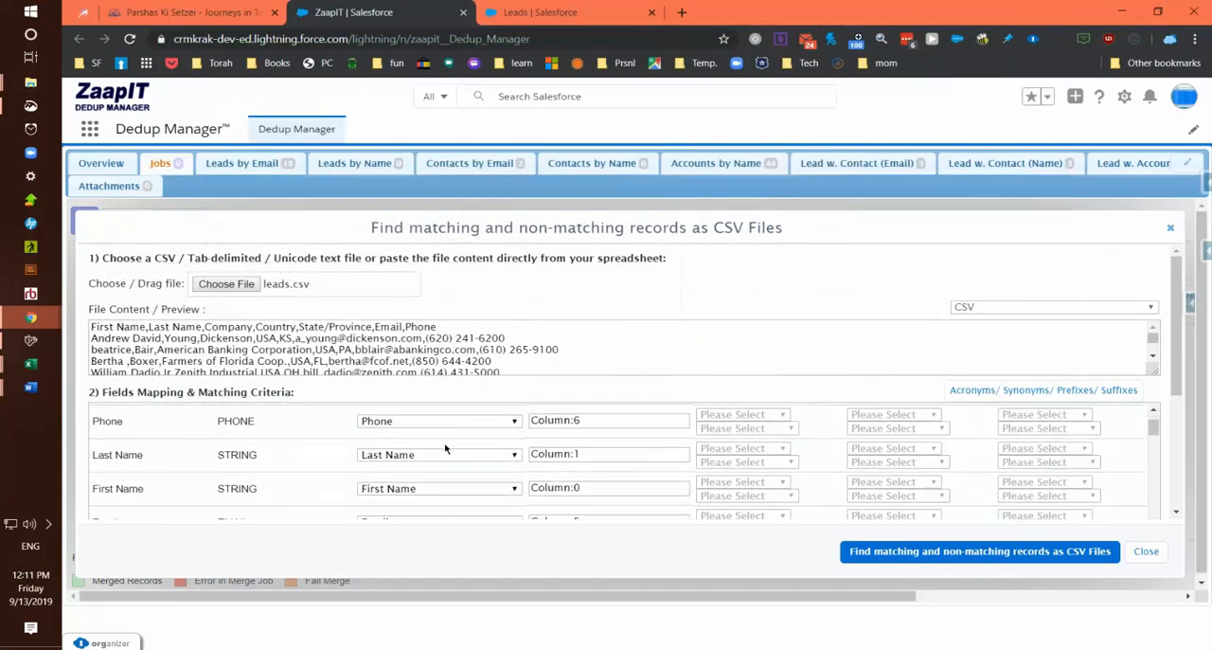
pyautogui.scroll(3, 441, 445)
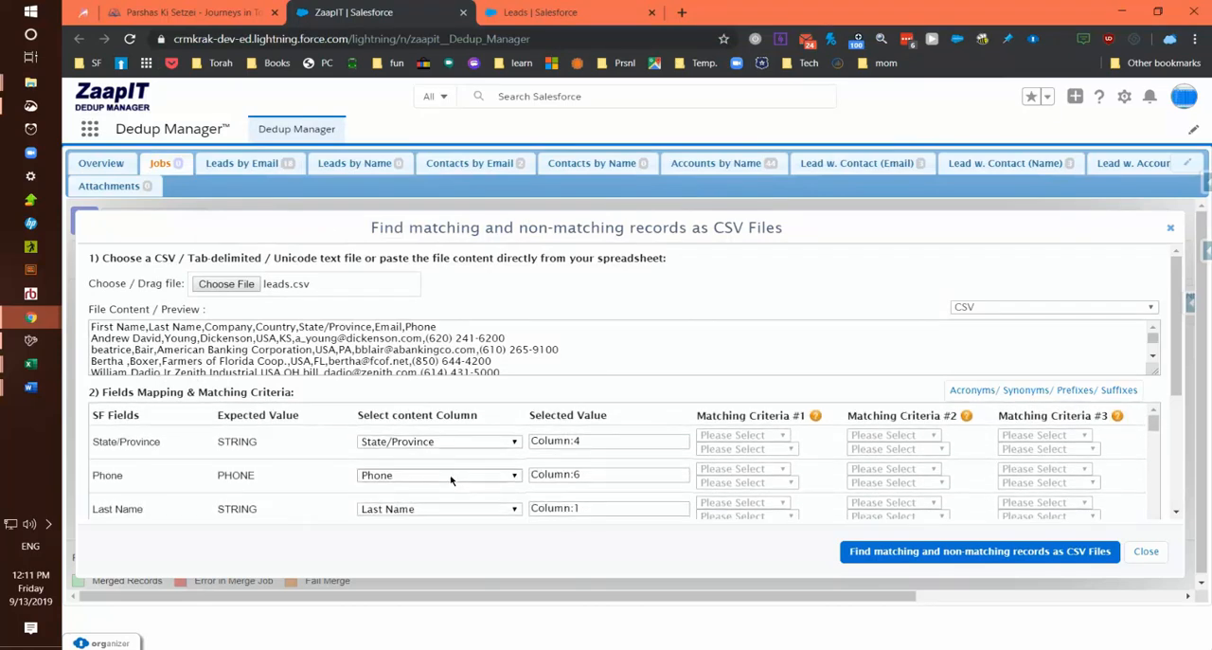
pyautogui.click(450, 475)
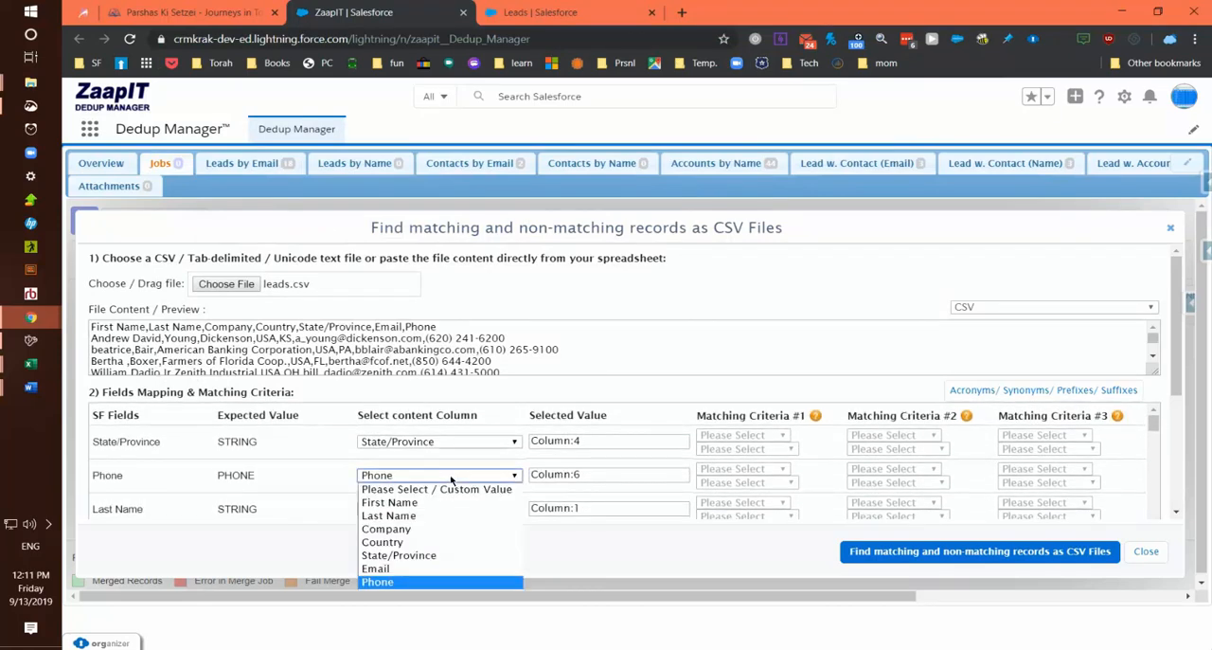
pyautogui.click(450, 480)
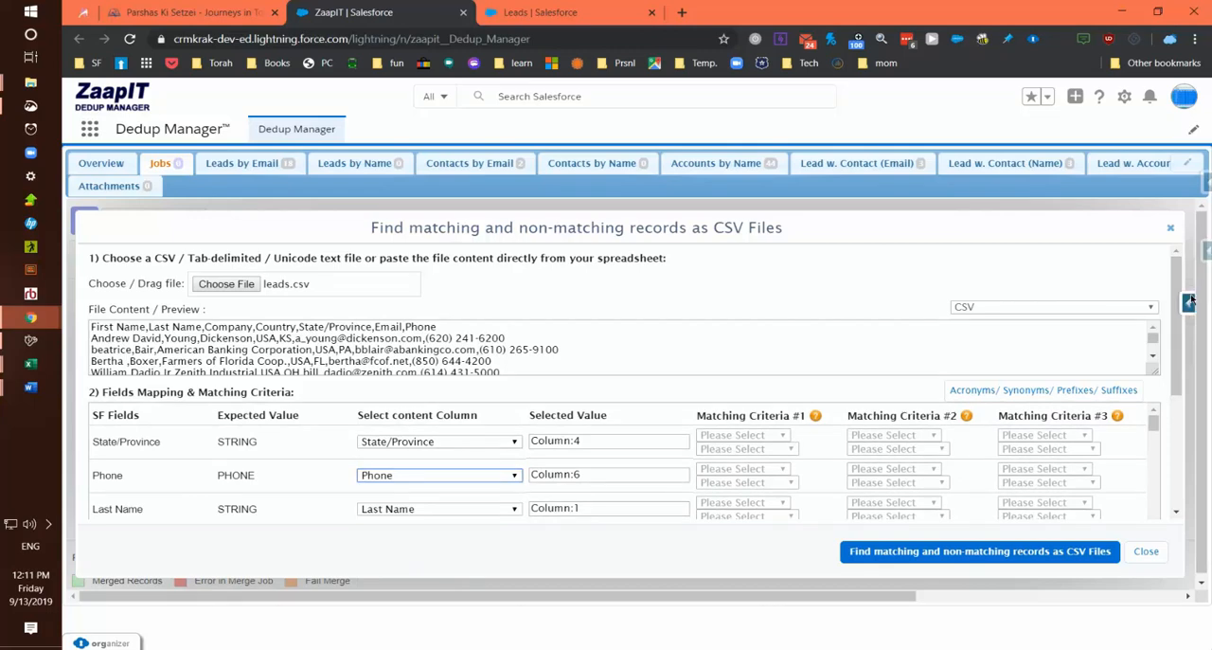
pyautogui.moveTo(1177, 305); pyautogui.dragTo(1163, 405)
pyautogui.click(224, 452)
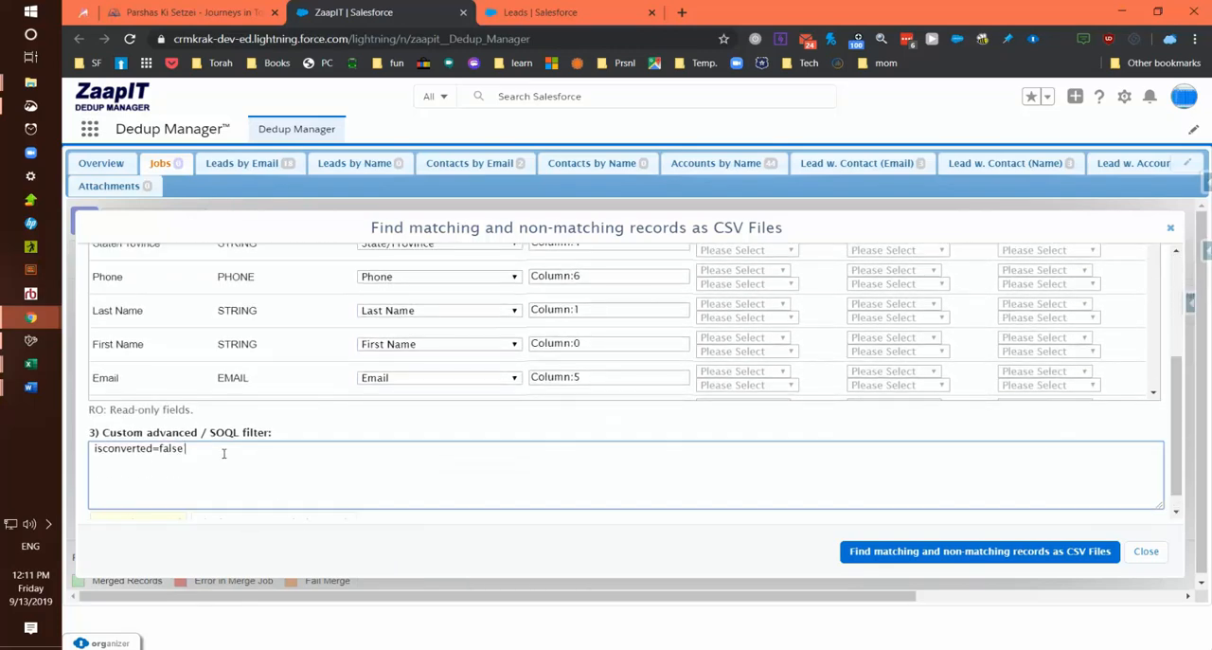
pyautogui.moveTo(223, 452); pyautogui.dragTo(93, 450)
pyautogui.click(235, 457)
pyautogui.scroll(2, 437, 430)
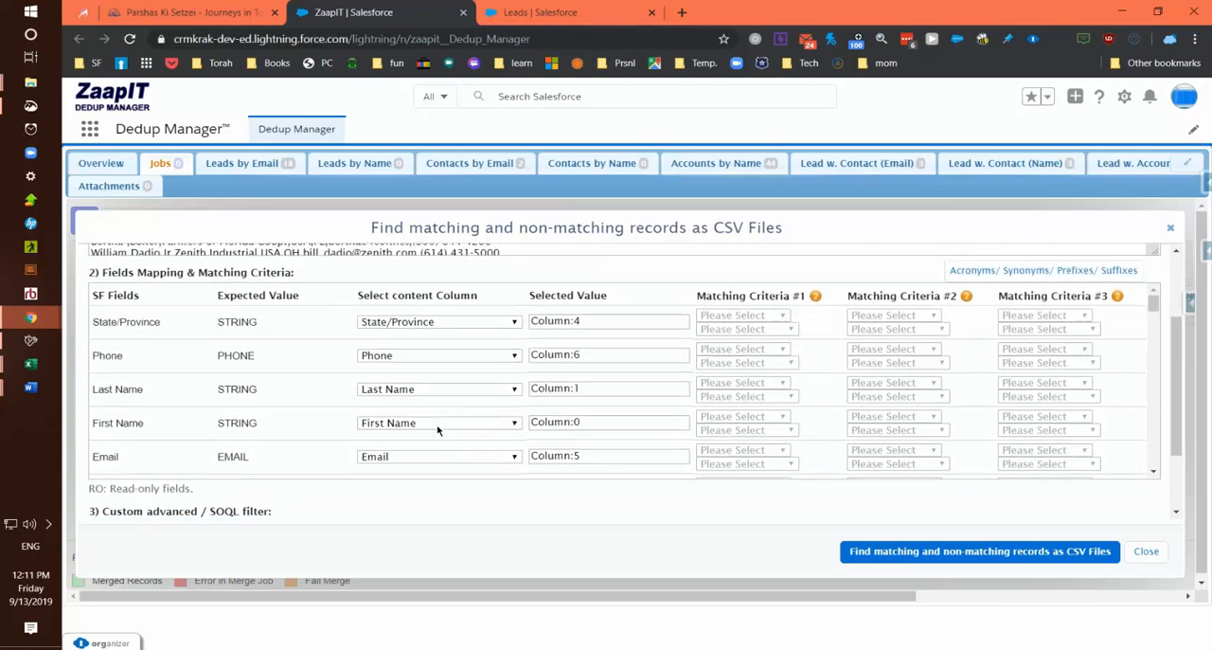
# - Set First Name in Matching Criteria #1 to Use the First Word with Clean Name: Acronyms/Synonyms/Prefixes/Suffixes/Ignore Order
pyautogui.scroll(-1, 615, 434)
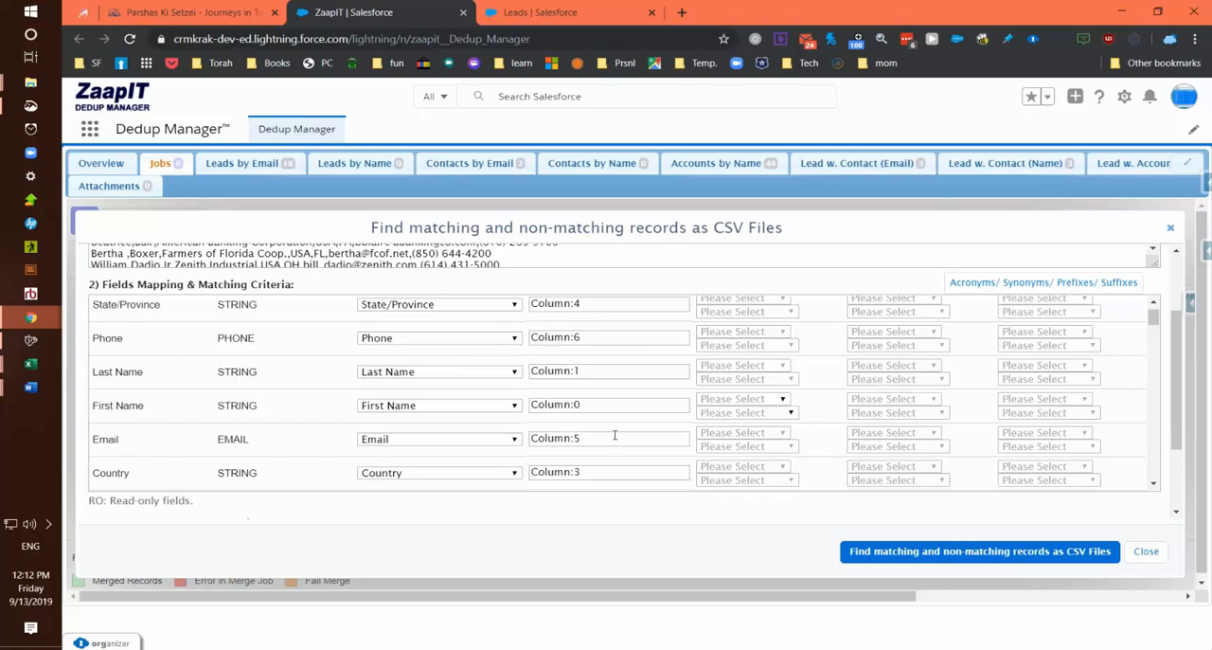
pyautogui.scroll(1, 632, 427)
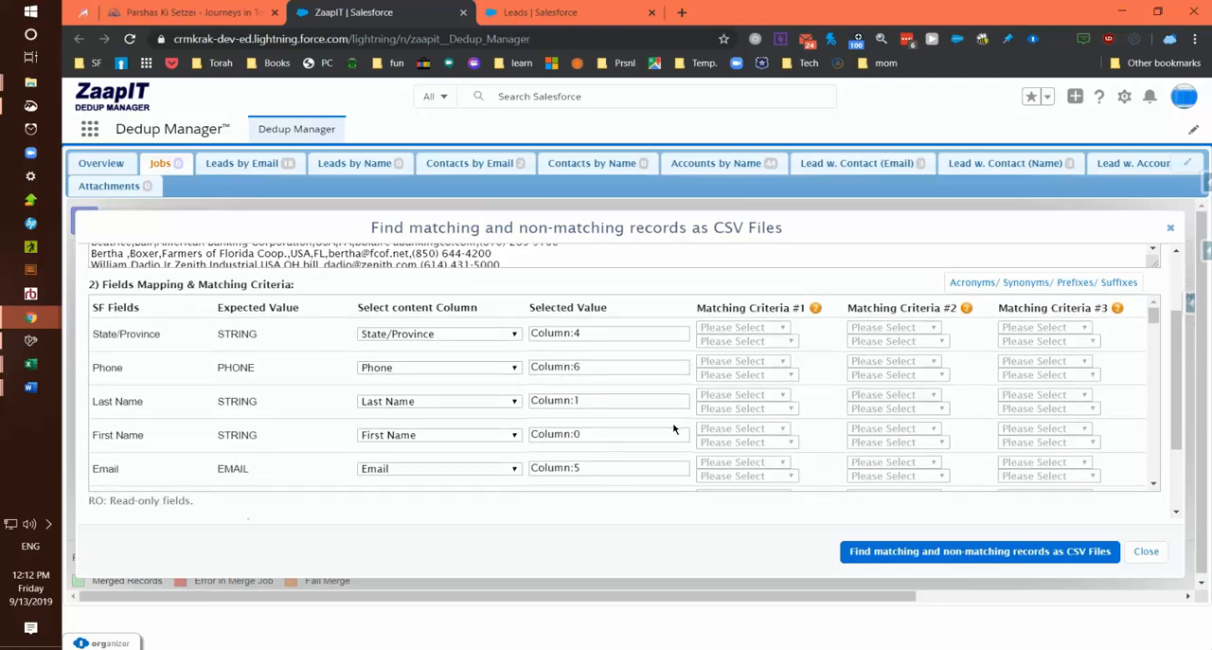
pyautogui.click(760, 429)
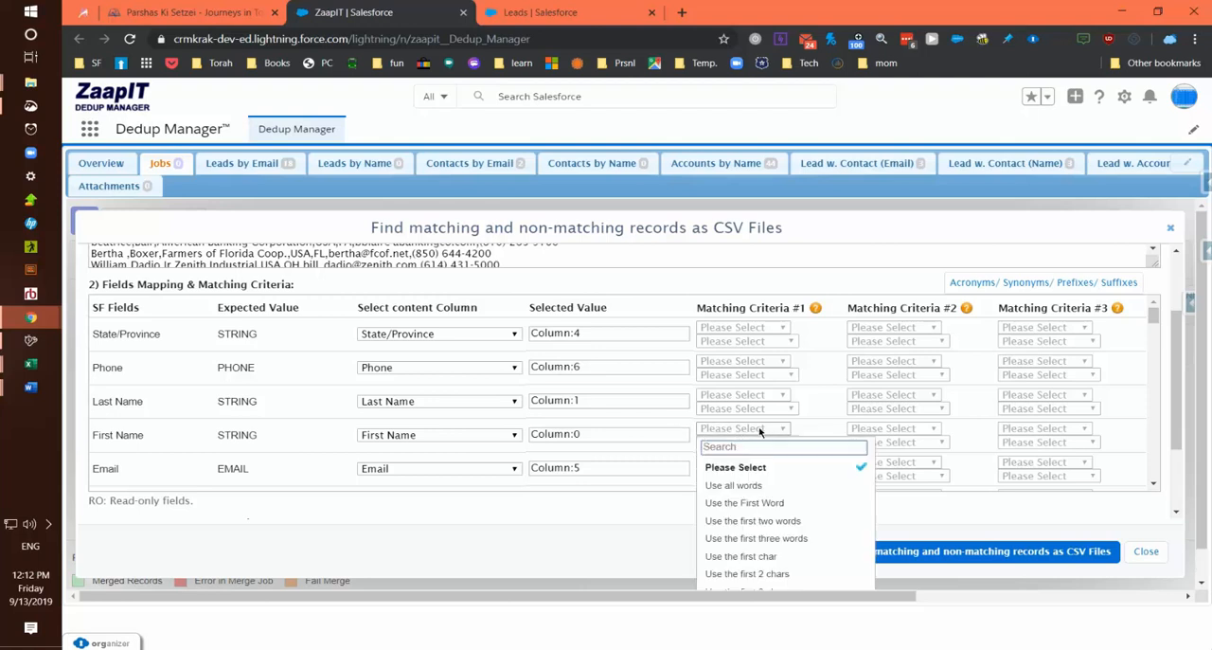
pyautogui.click(740, 503)
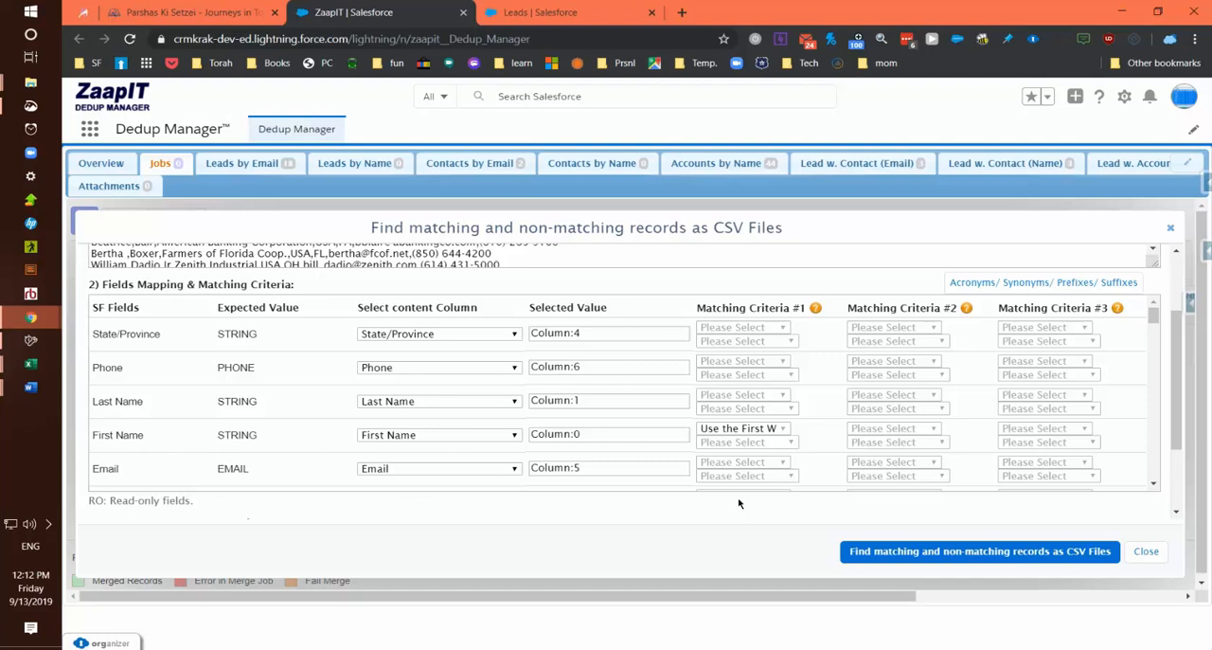
pyautogui.click(761, 443)
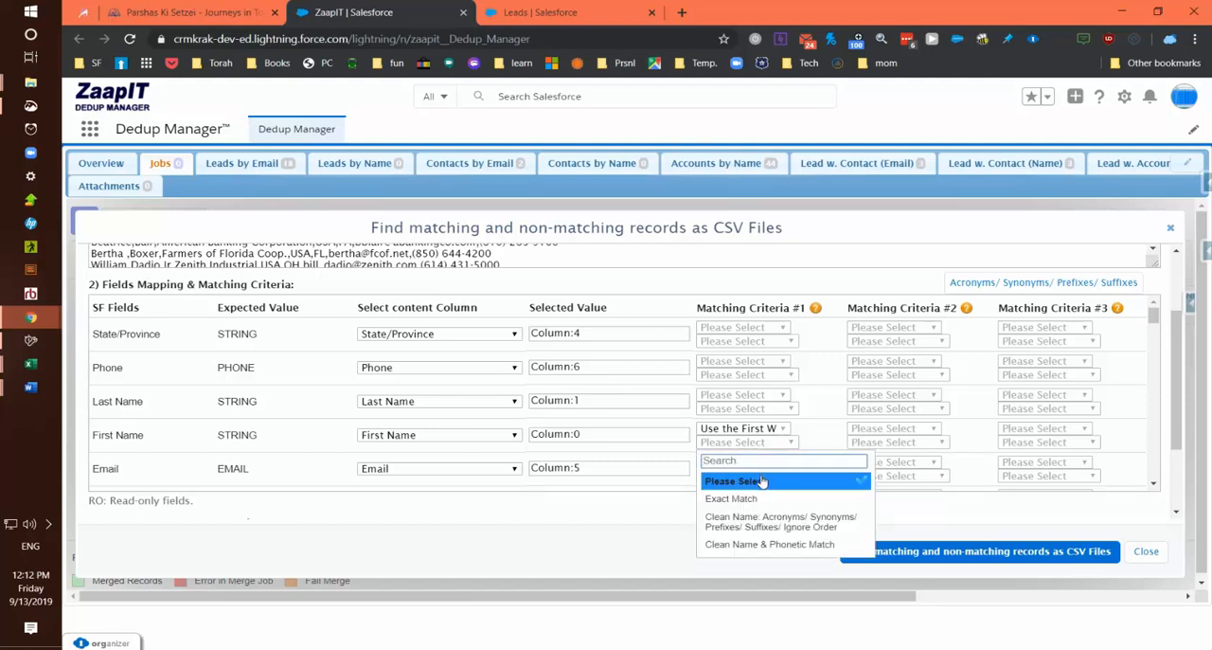
pyautogui.click(740, 529)
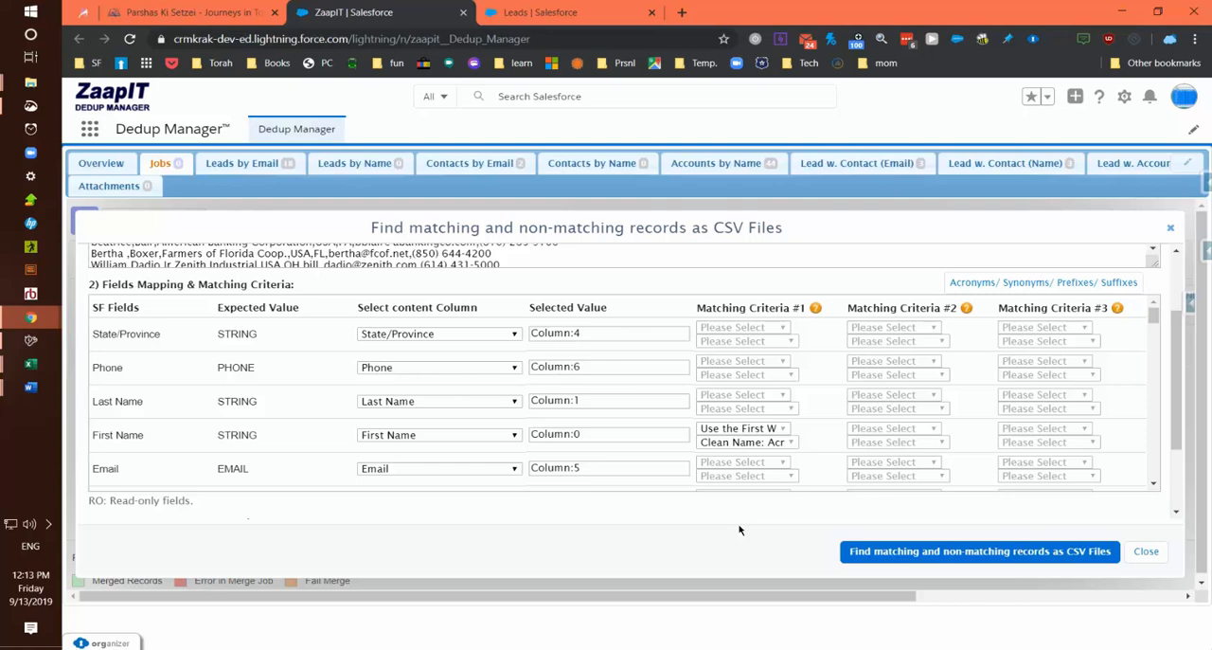
# - Set Company in Matching Criteria #1 to Use all words with Clean Name: Acronyms/Synonyms/Prefixes/Suffixes/Ignore Order
pyautogui.scroll(-1, 717, 440)
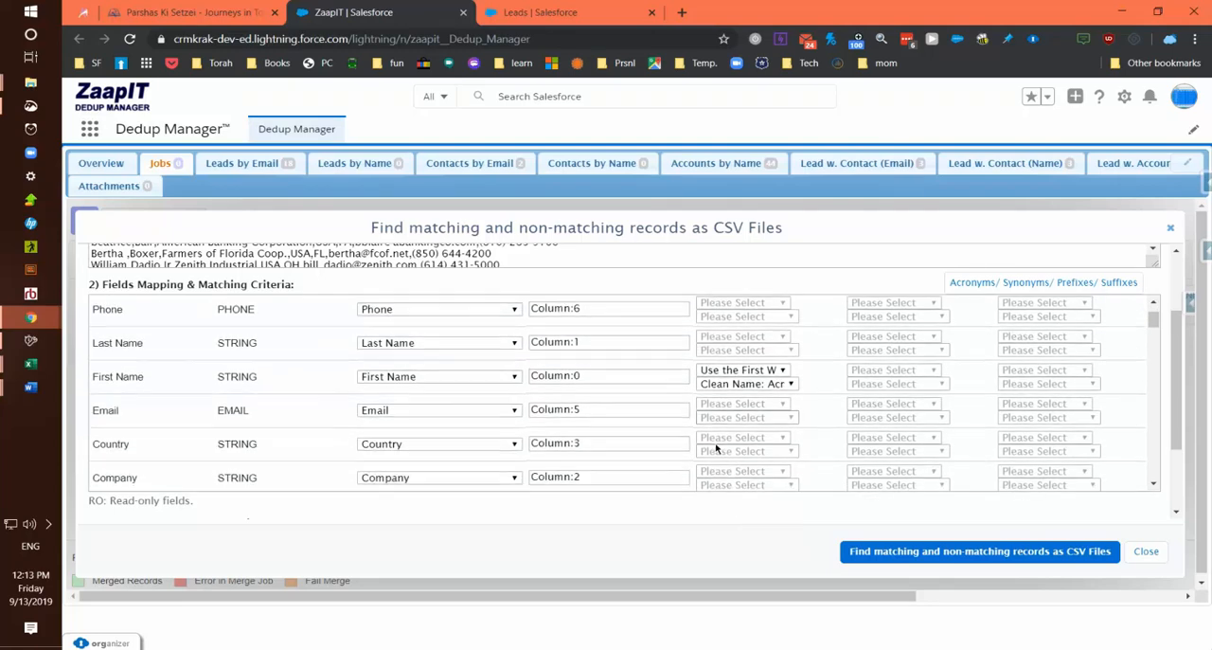
pyautogui.click(745, 471)
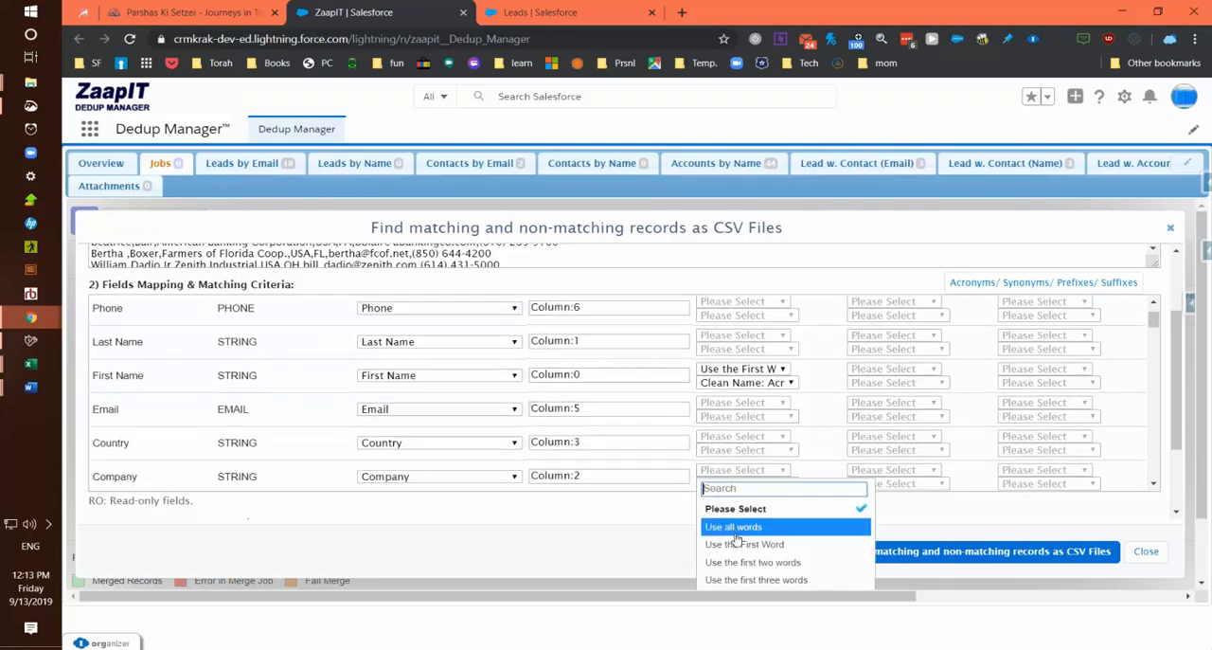
pyautogui.click(736, 527)
pyautogui.click(743, 484)
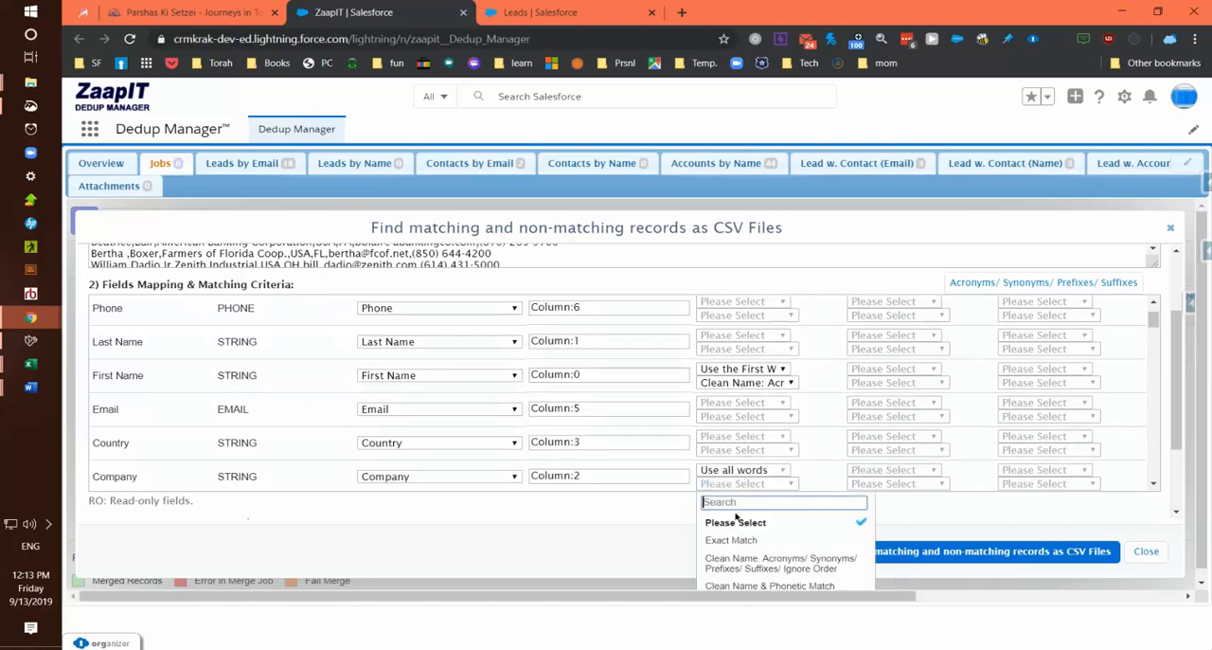
pyautogui.click(729, 563)
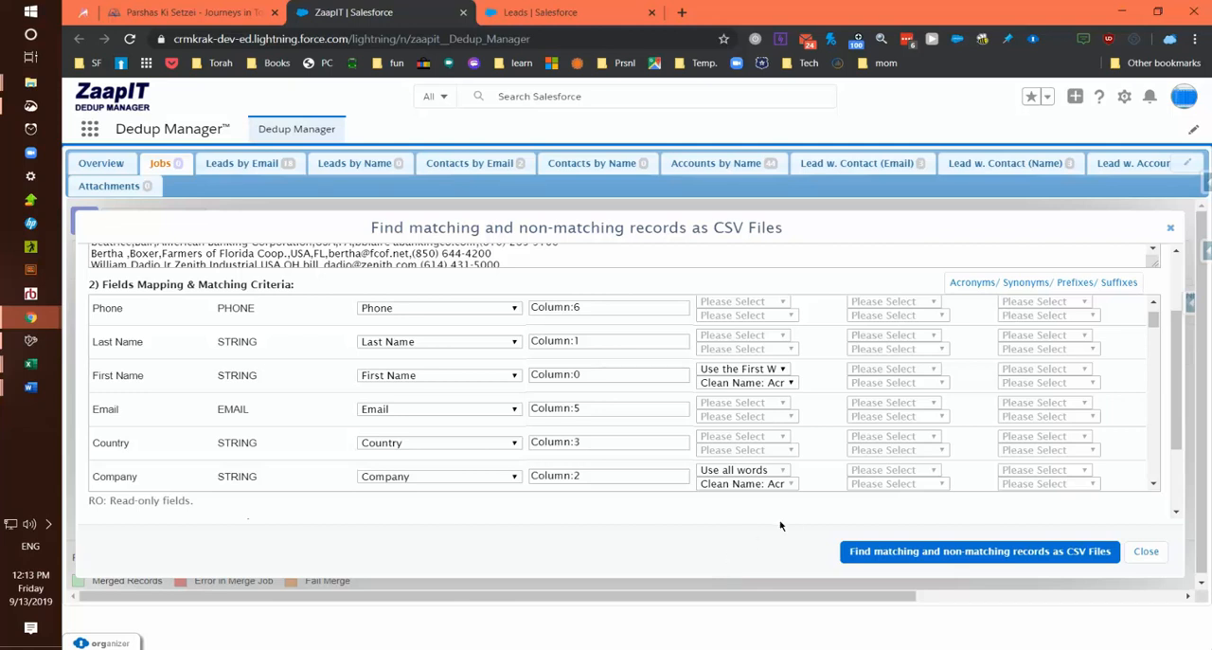
# - Set Last Name in Matching Criteria #2 to Use the First Word with Exact Match
pyautogui.scroll(-2, 727, 445)
pyautogui.scroll(2, 730, 441)
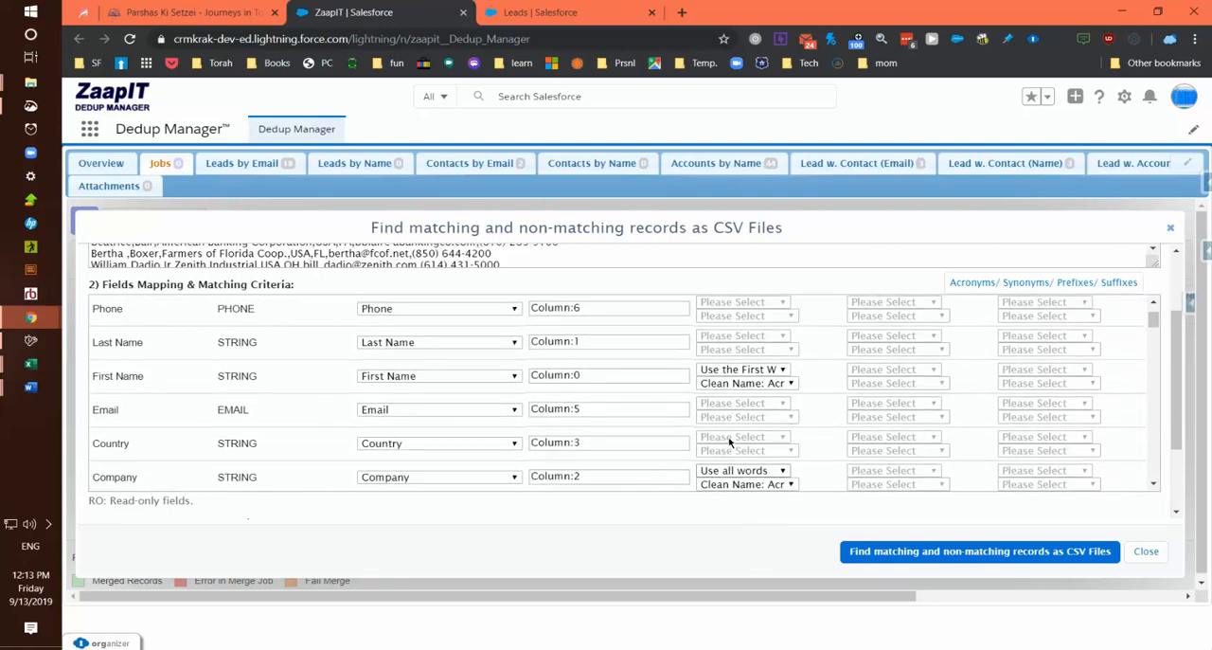
pyautogui.scroll(2, 858, 417)
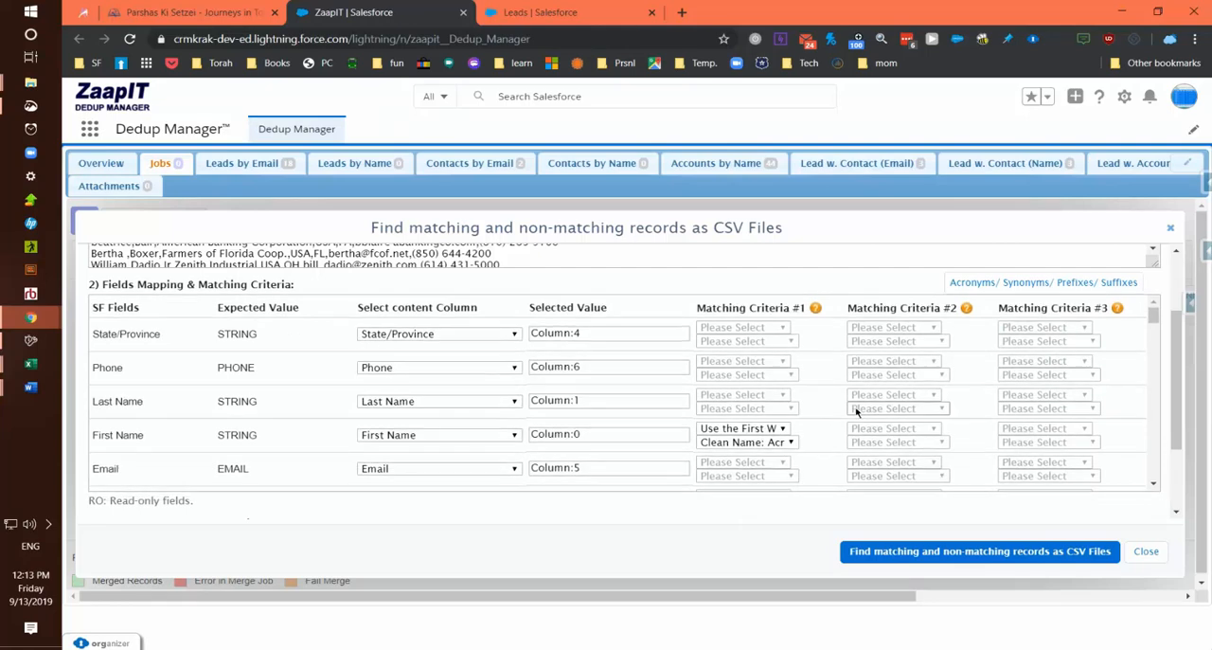
pyautogui.click(913, 397)
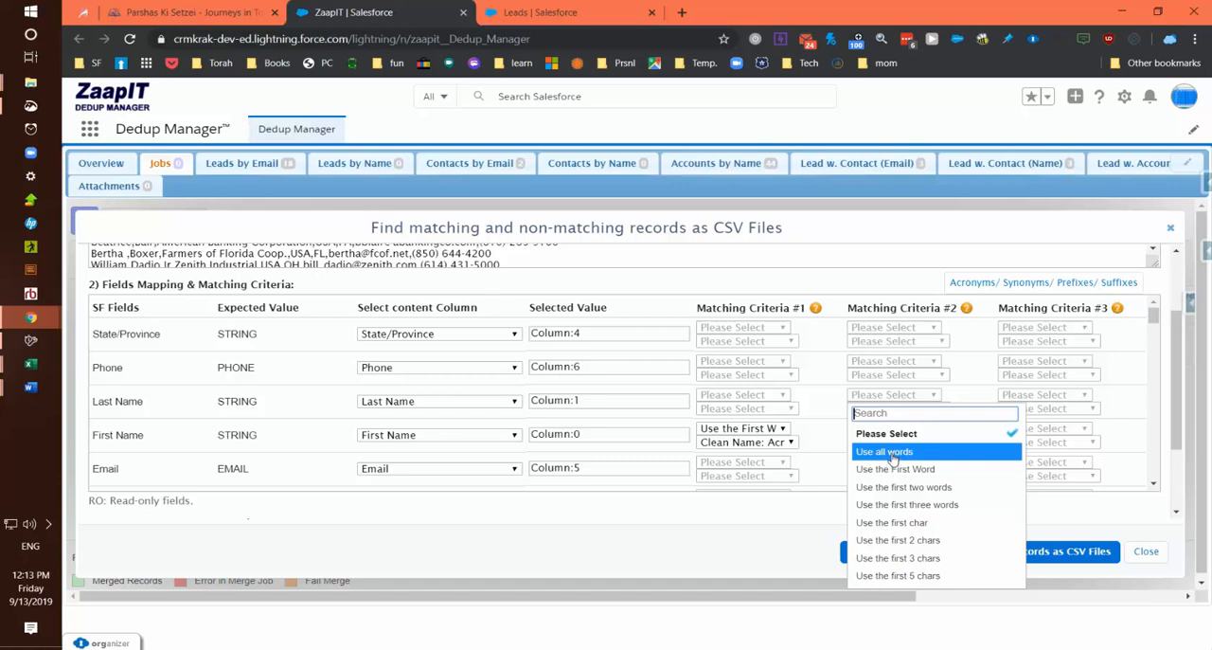
pyautogui.click(890, 469)
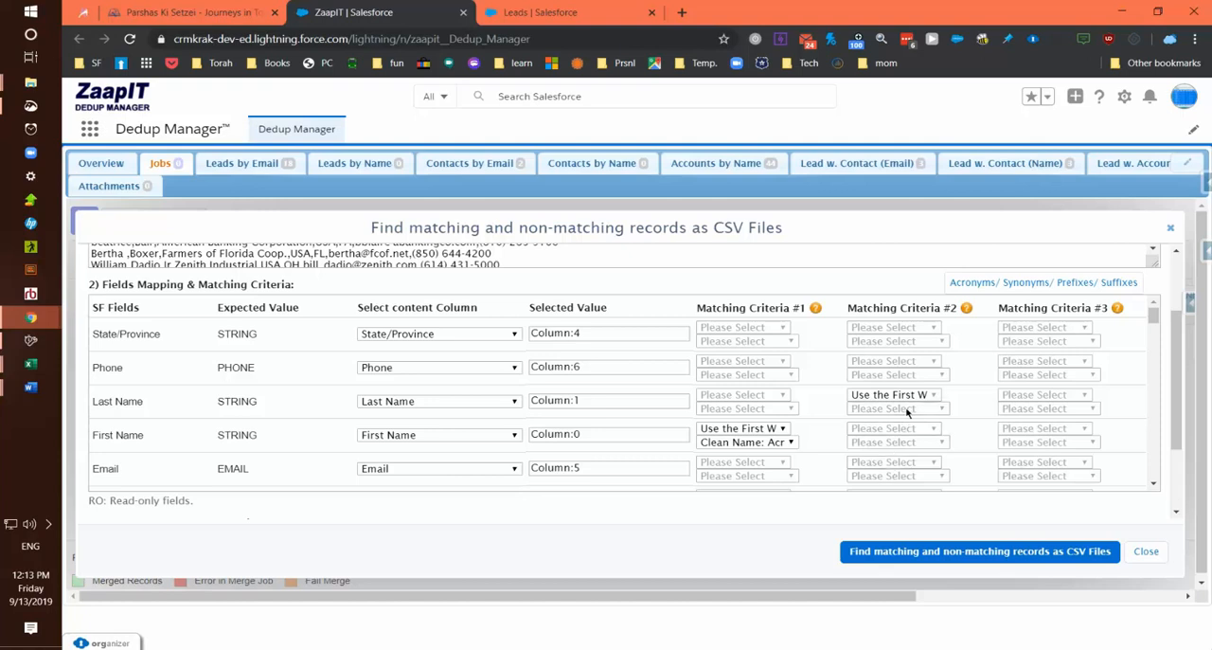
pyautogui.click(904, 409)
pyautogui.click(890, 465)
# - Set Phone in Matching Criteria #2 to Use all words with Exact Match
pyautogui.scroll(-2, 917, 454)
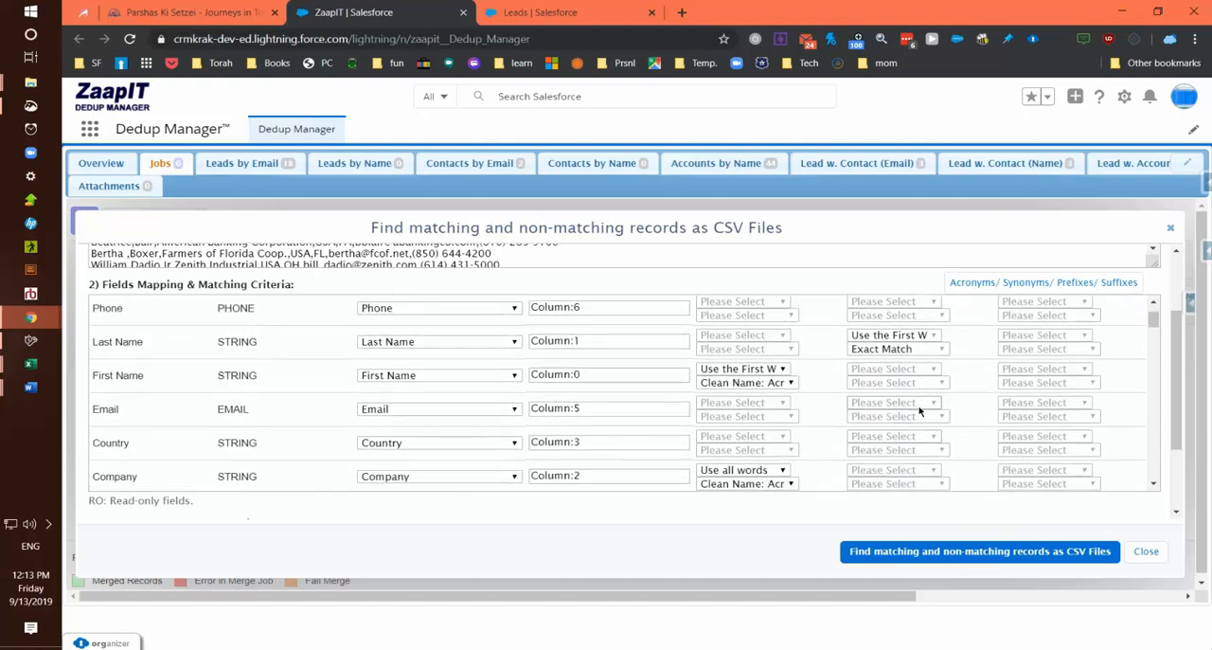
pyautogui.scroll(2, 915, 426)
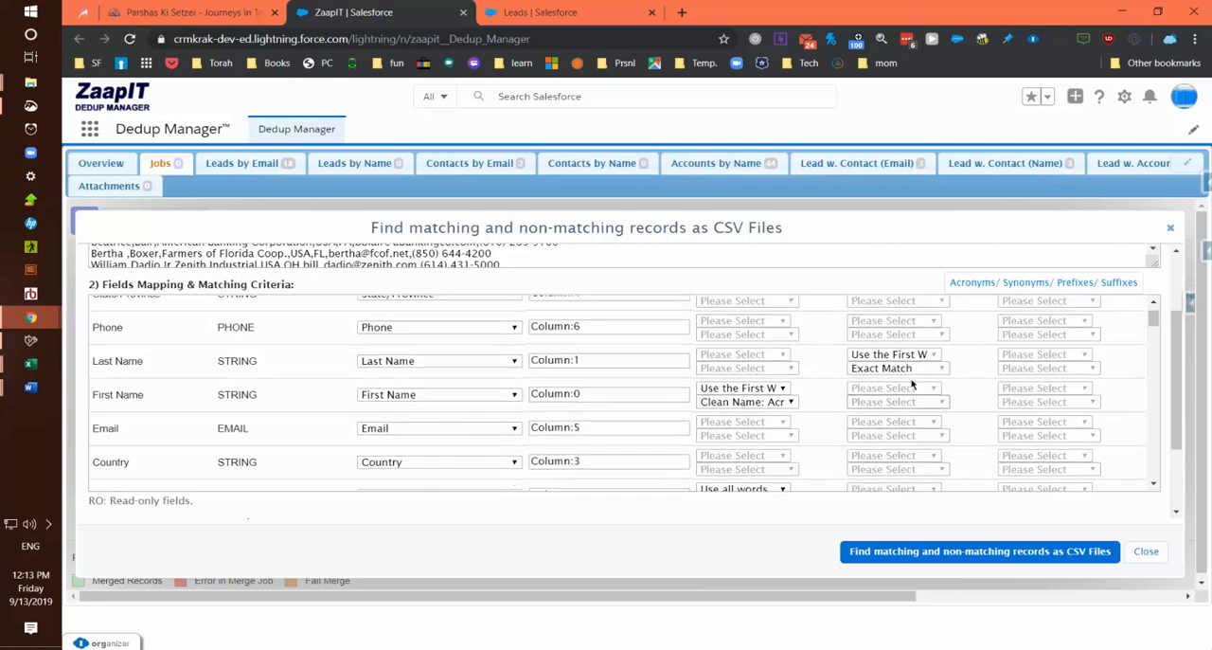
pyautogui.scroll(-1, 912, 372)
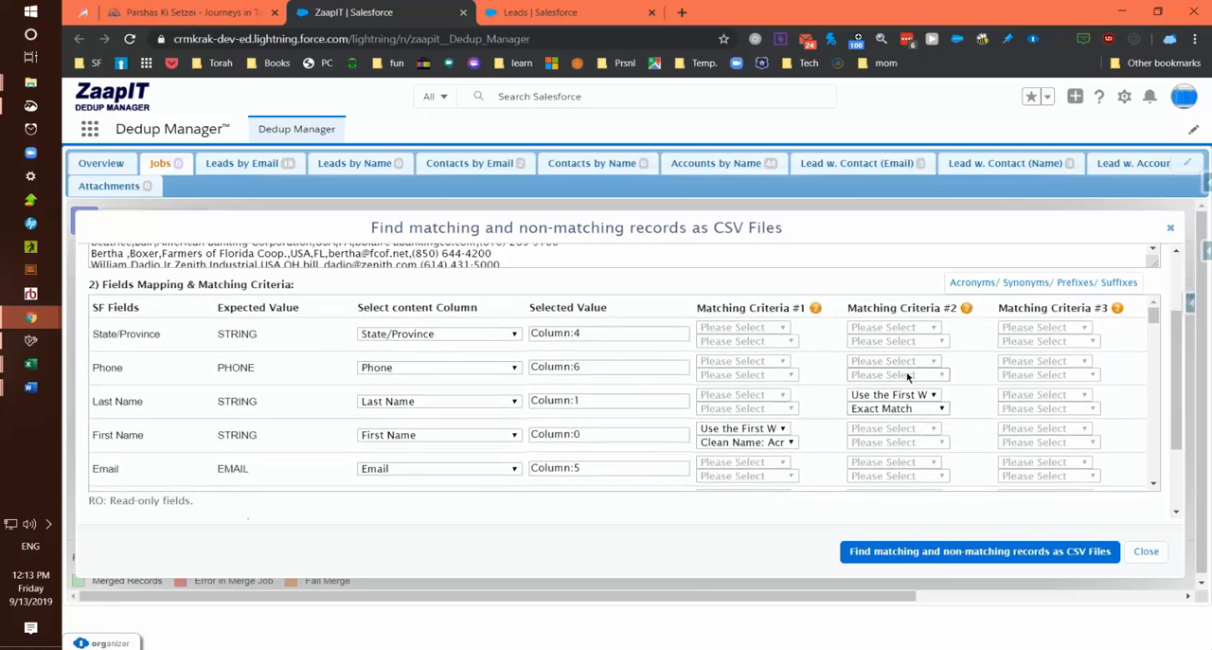
pyautogui.click(904, 366)
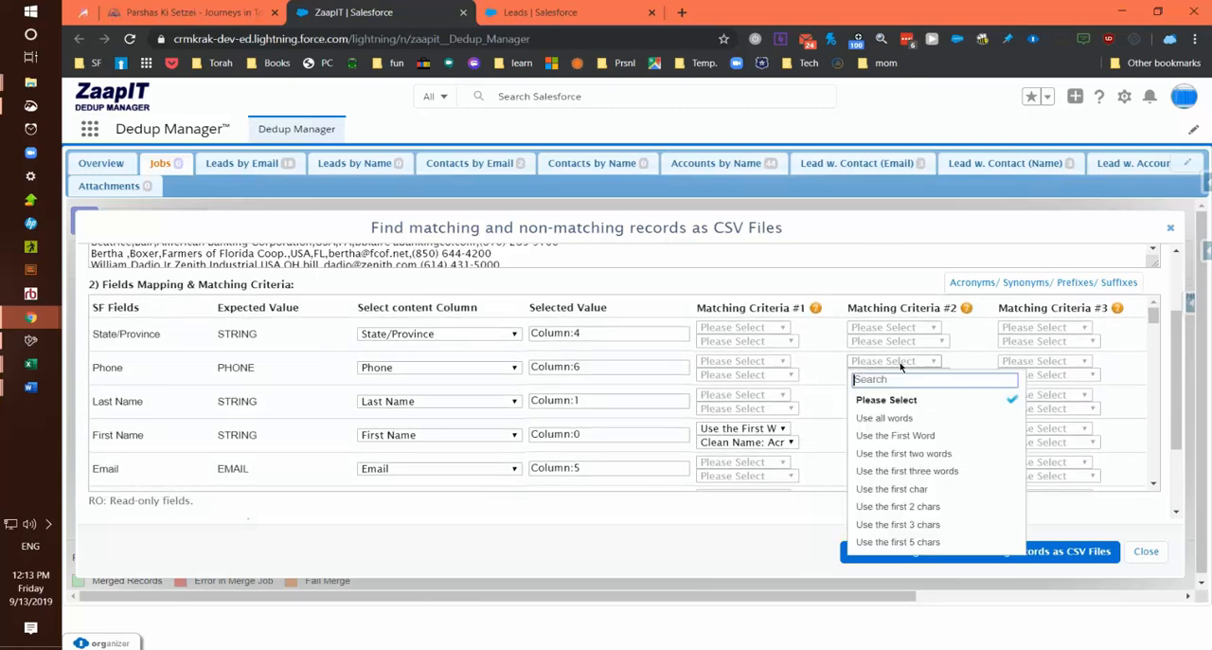
pyautogui.click(883, 421)
pyautogui.click(895, 365)
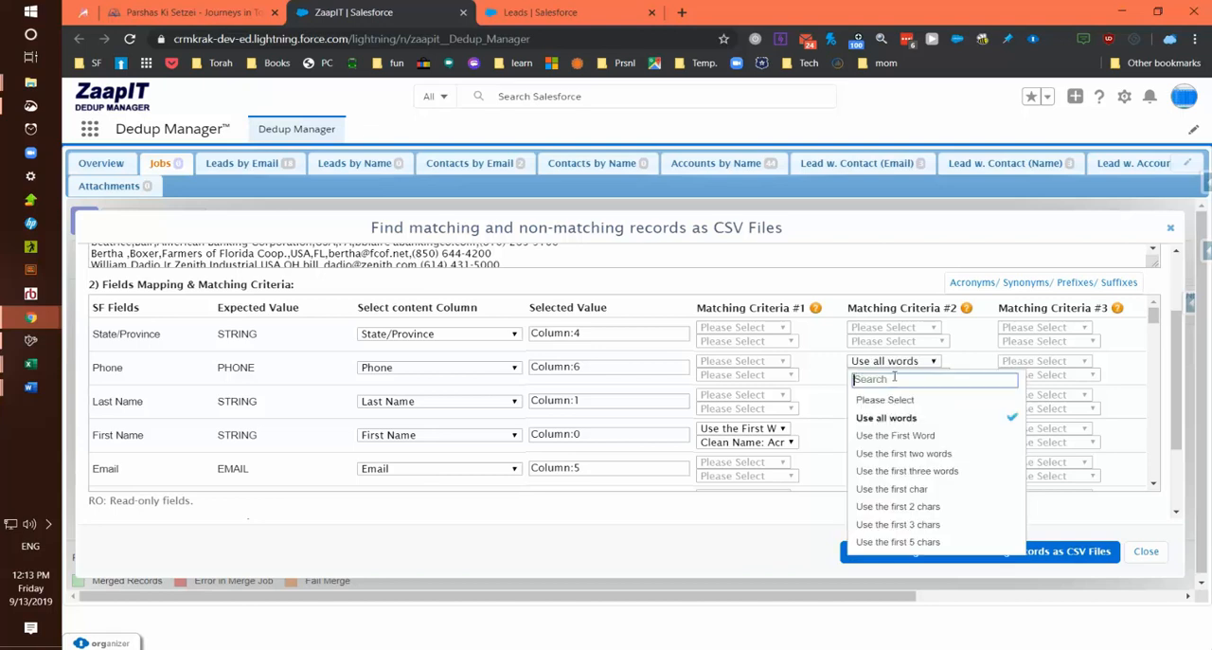
pyautogui.click(828, 377)
pyautogui.click(888, 375)
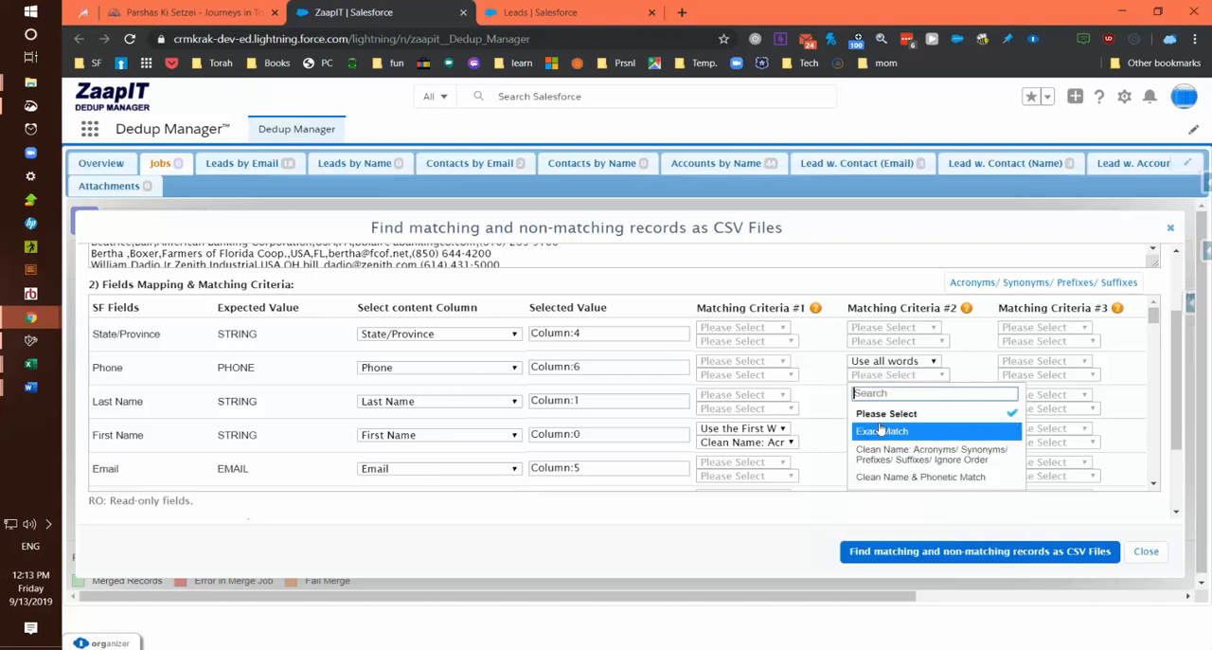
pyautogui.click(882, 433)
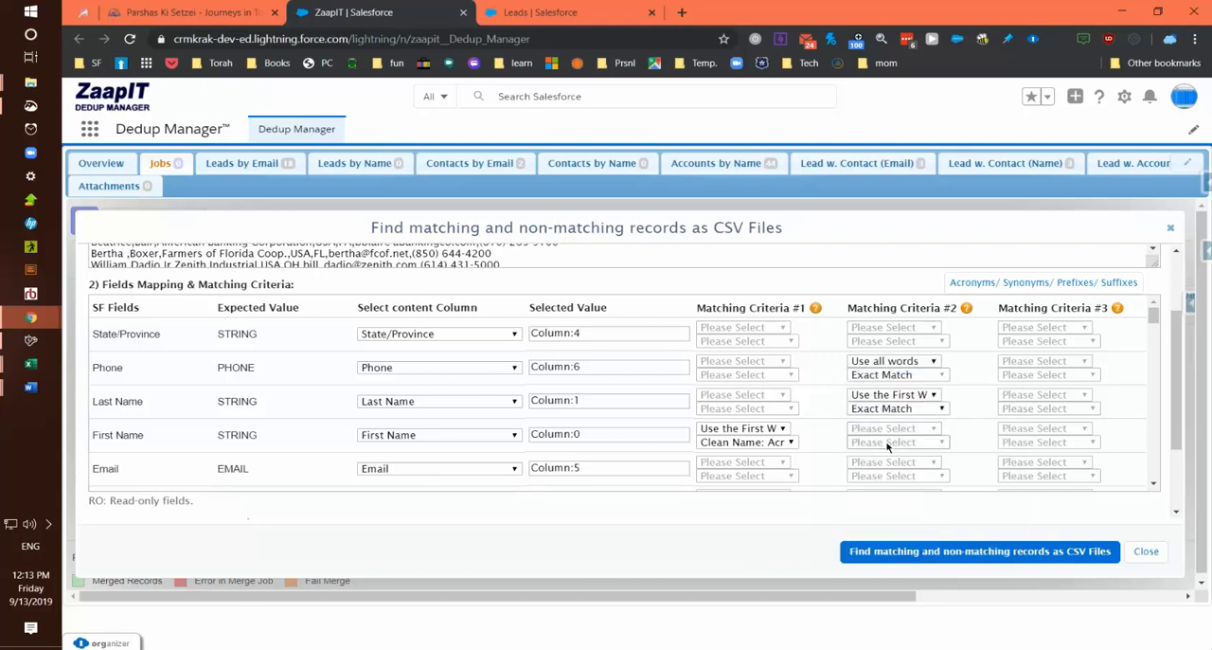
# - Run the matching job and save match_report__13_9_2019_12_13_57 and no_match_report__13_9_2019_12_13_57 as CSV files in the Meorot folder
pyautogui.click(927, 553)
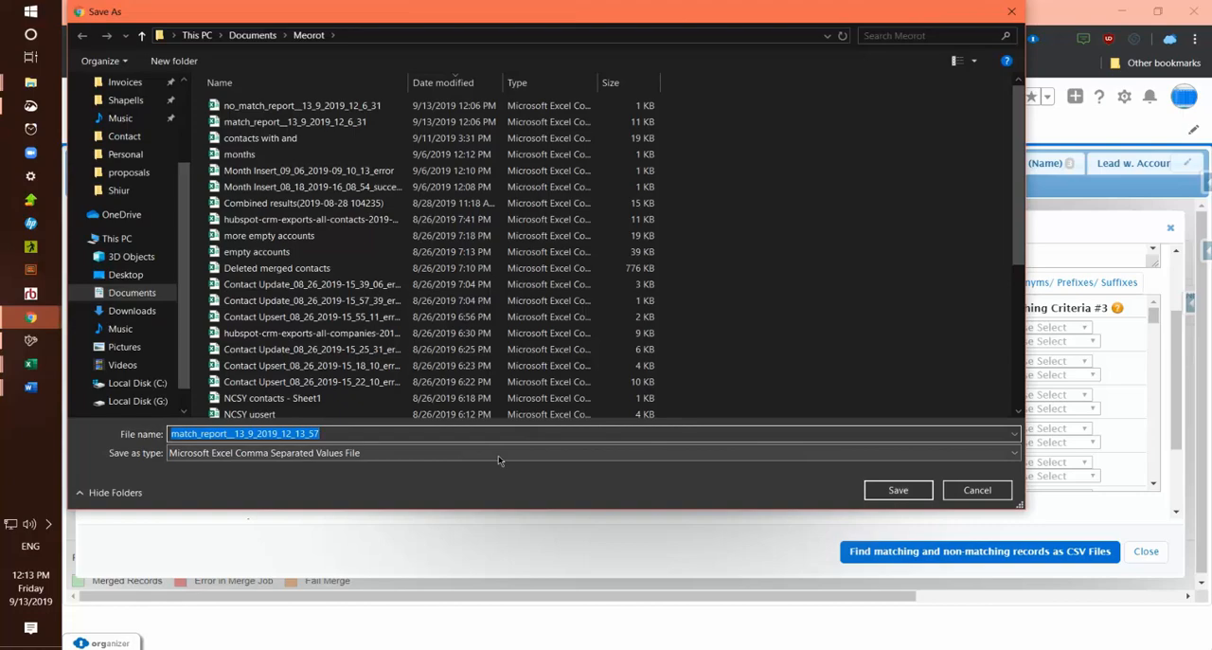
pyautogui.click(885, 488)
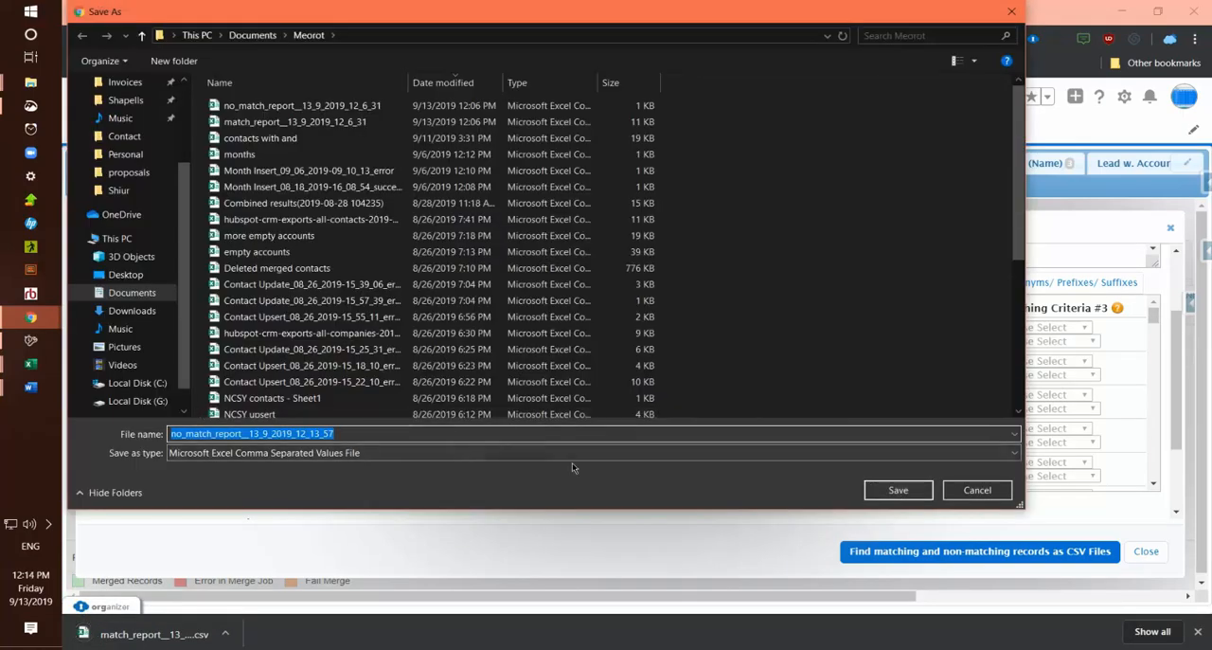
pyautogui.click(896, 489)
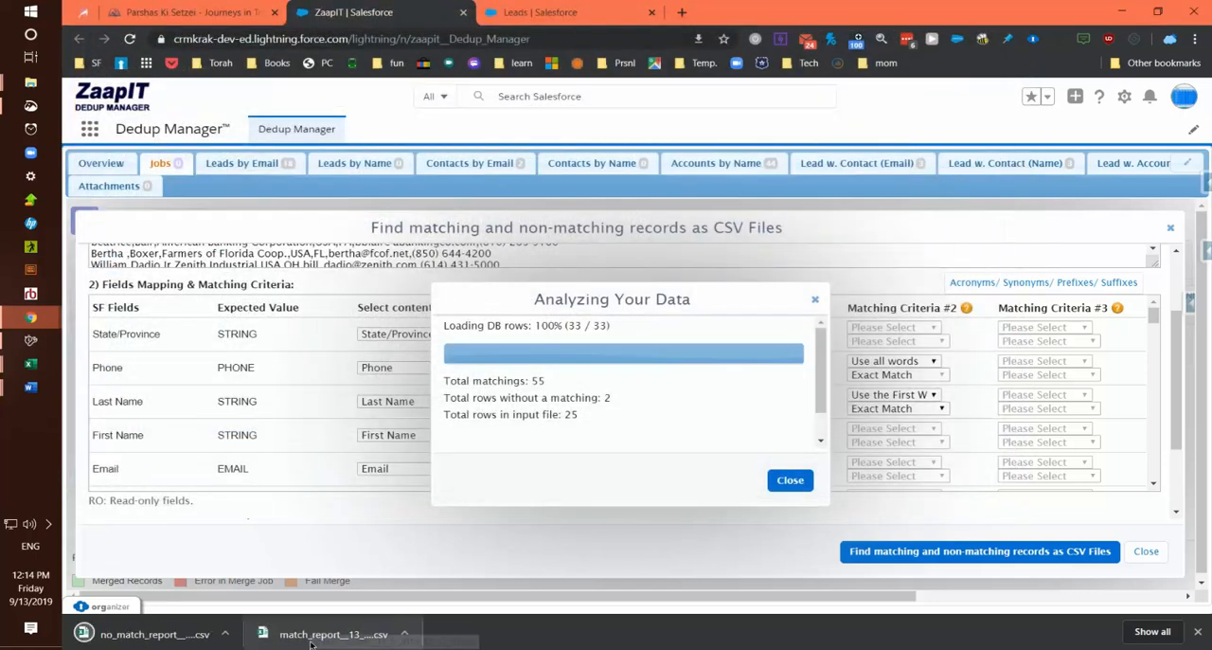
# - Open the downloaded match report in a maximized Excel window and widen the Id, Search String and both Company columns
pyautogui.click(310, 635)
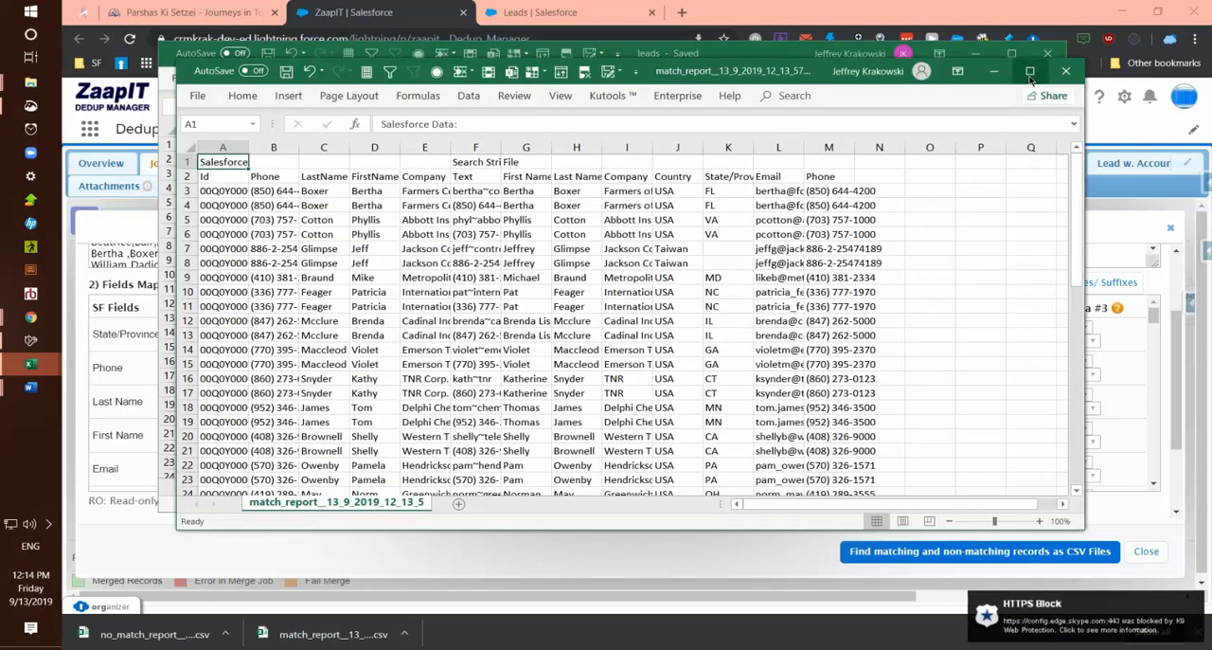
pyautogui.click(1030, 71)
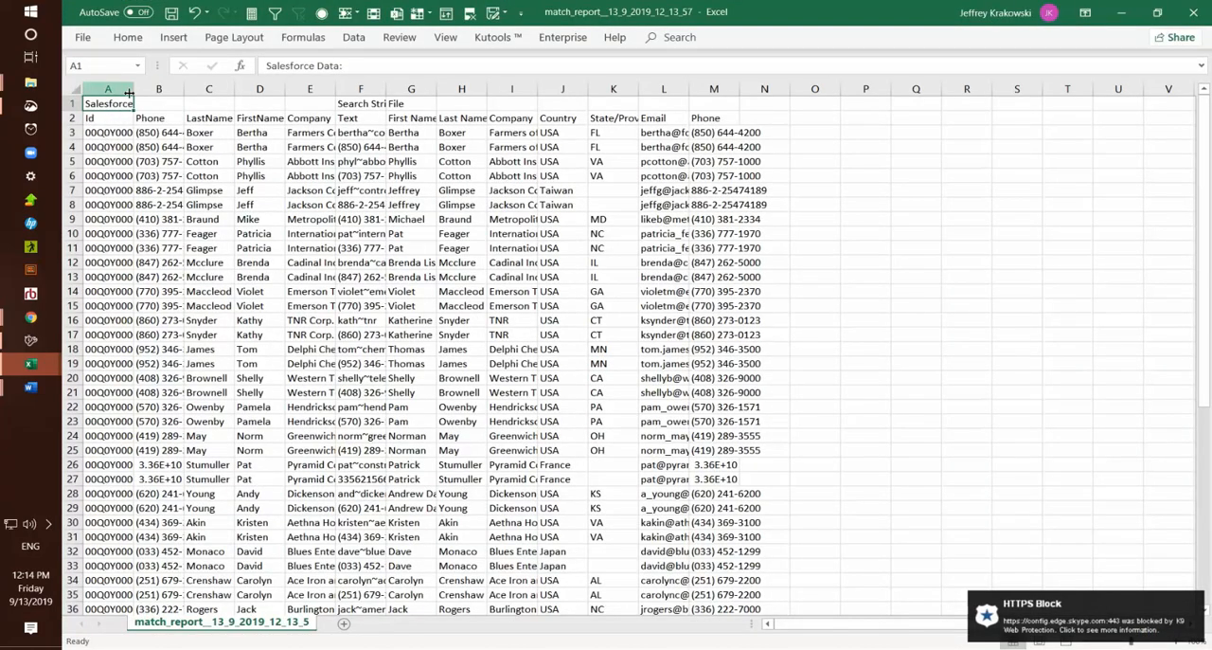
pyautogui.moveTo(135, 85); pyautogui.dragTo(188, 85)
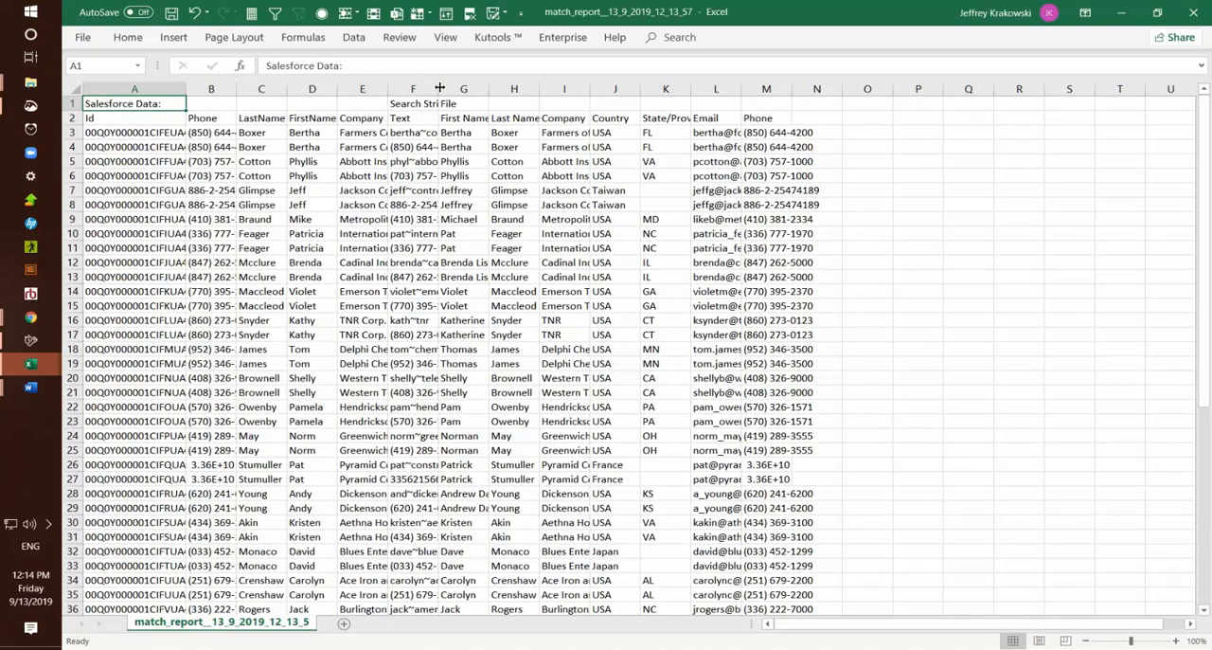
pyautogui.moveTo(437, 85); pyautogui.dragTo(561, 84)
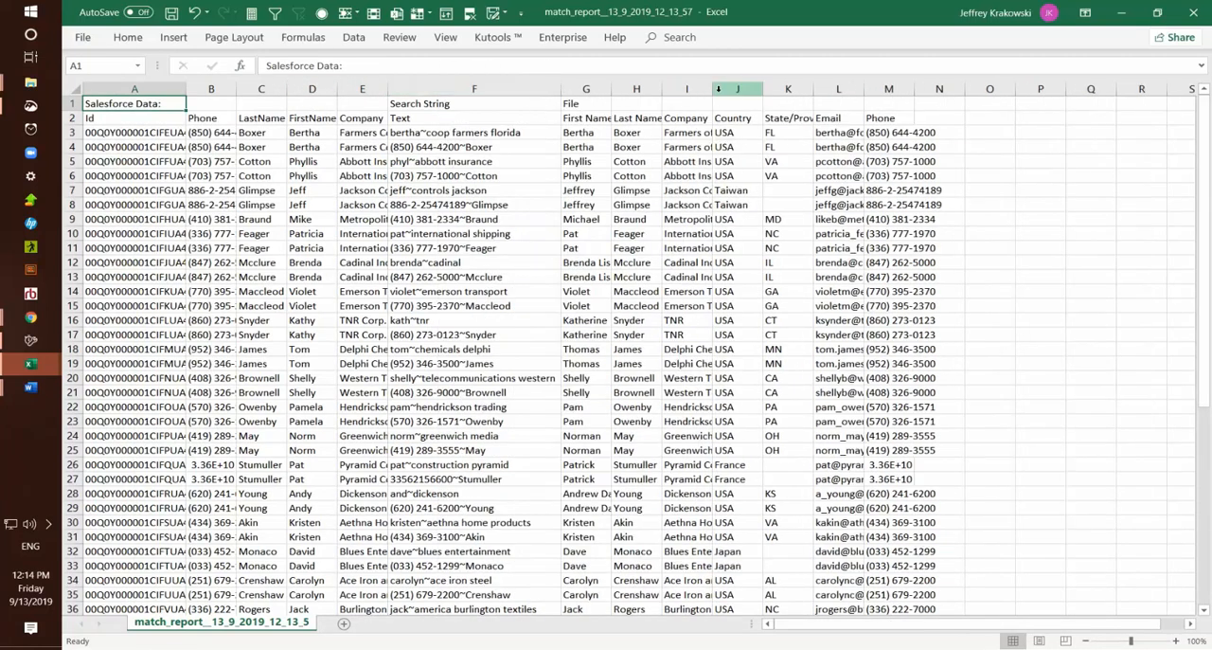
pyautogui.moveTo(712, 89); pyautogui.dragTo(839, 63)
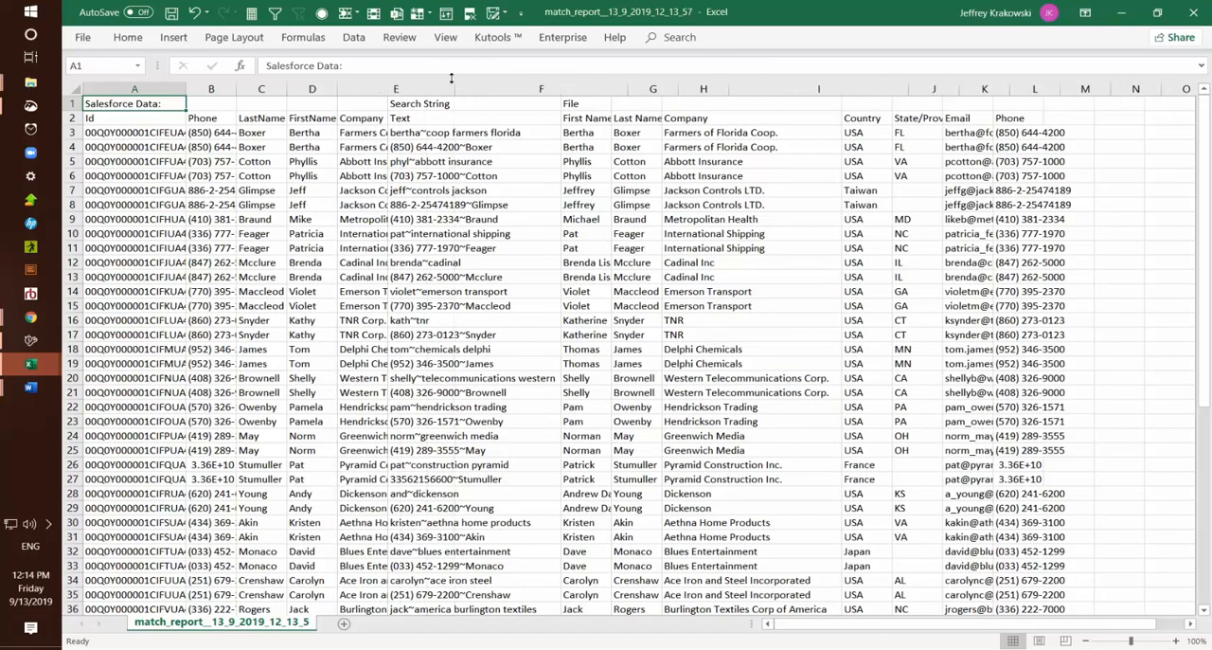
pyautogui.doubleClick(405, 88)
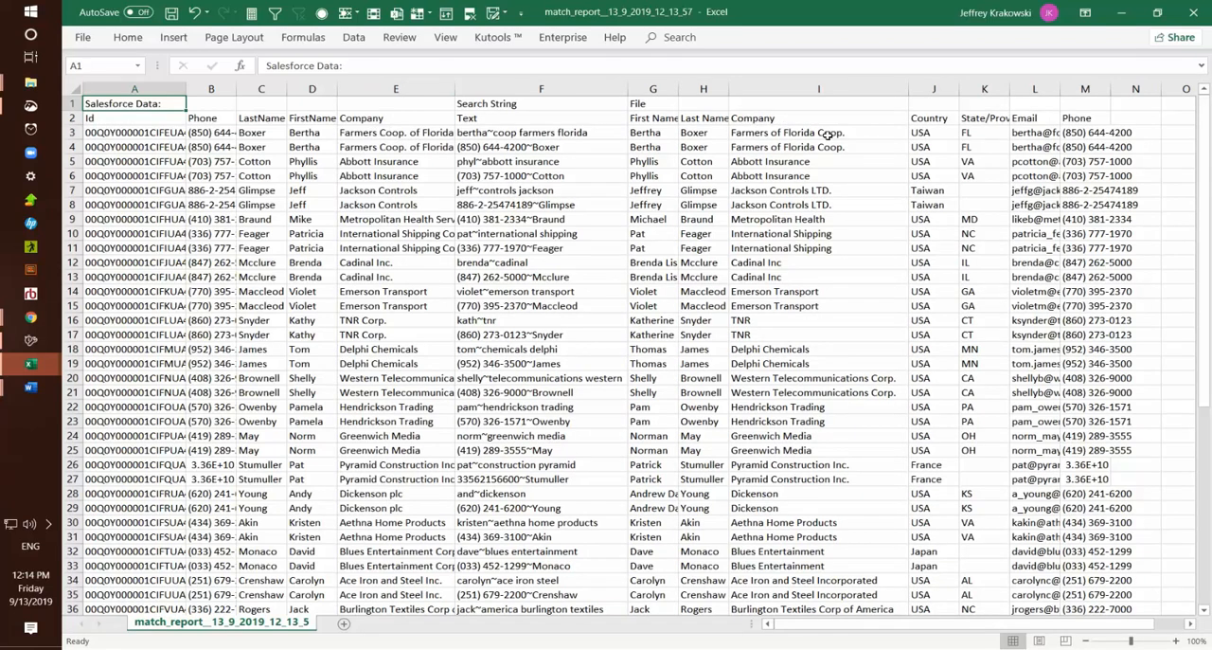
# - Compare Salesforce first names and companies with the file's values in rows 7, 16 and 28, widening the file's First Name column
pyautogui.click(650, 190)
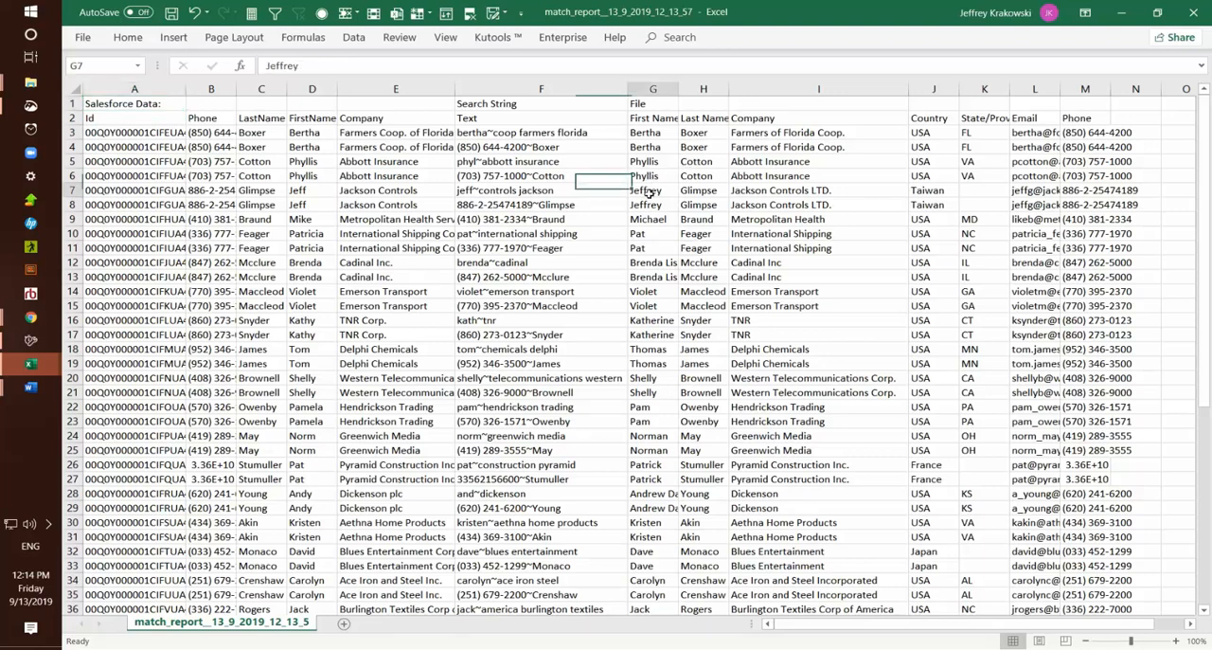
pyautogui.click(318, 196)
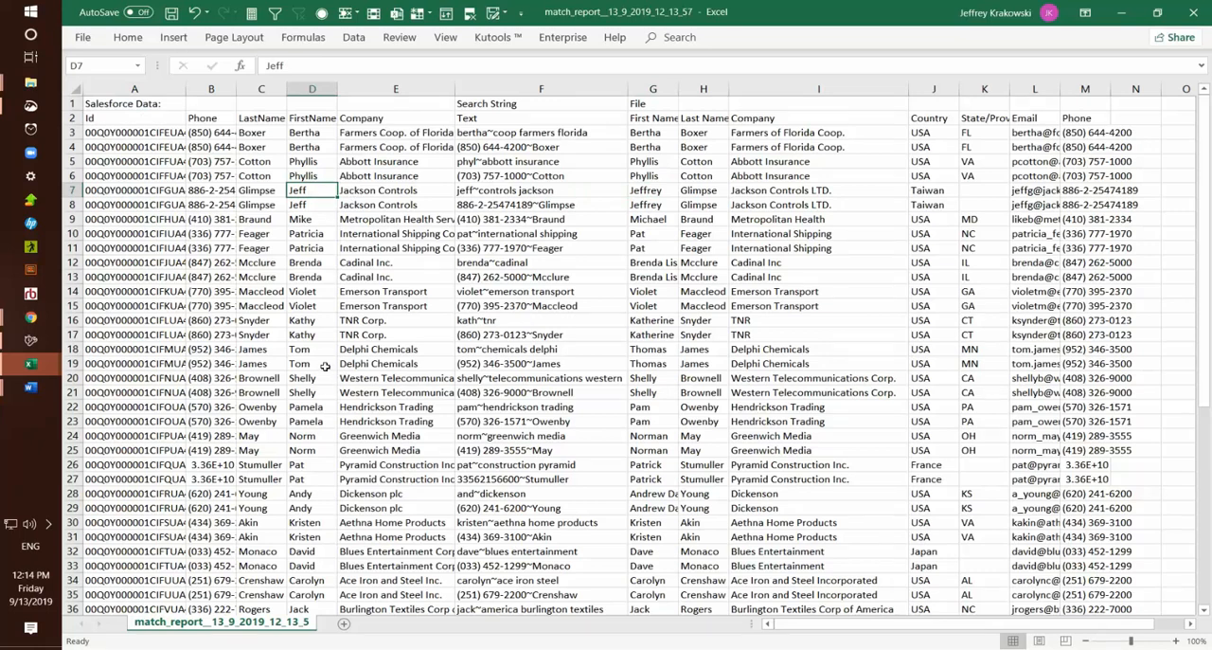
pyautogui.click(352, 322)
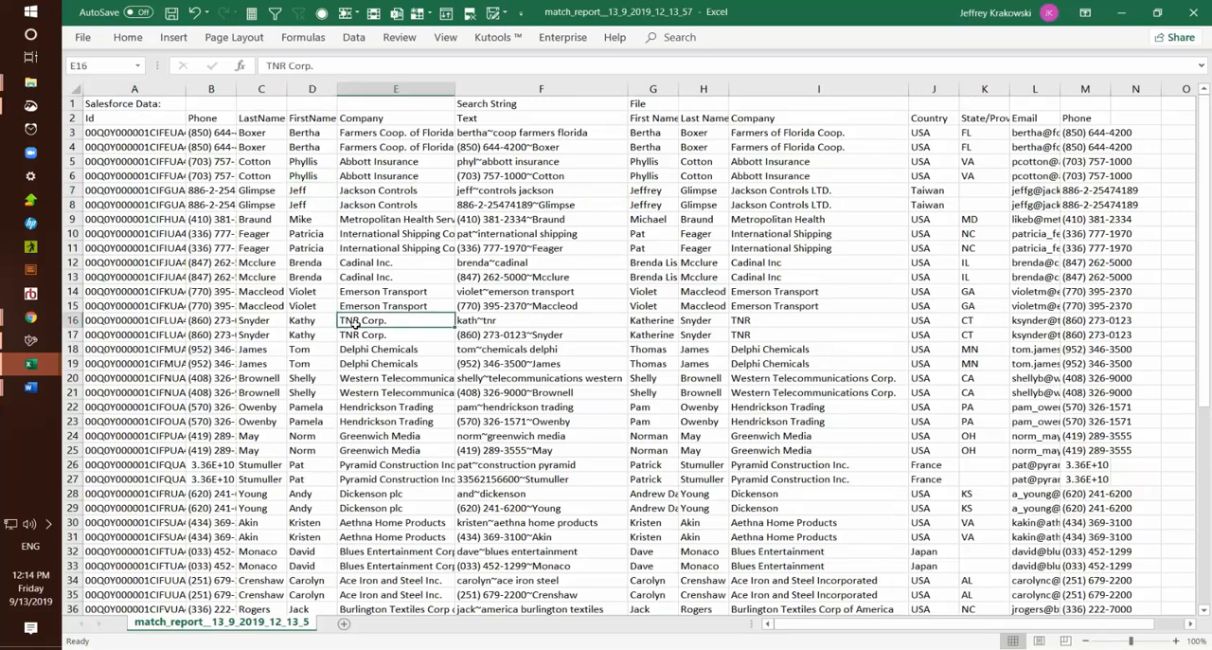
pyautogui.click(779, 322)
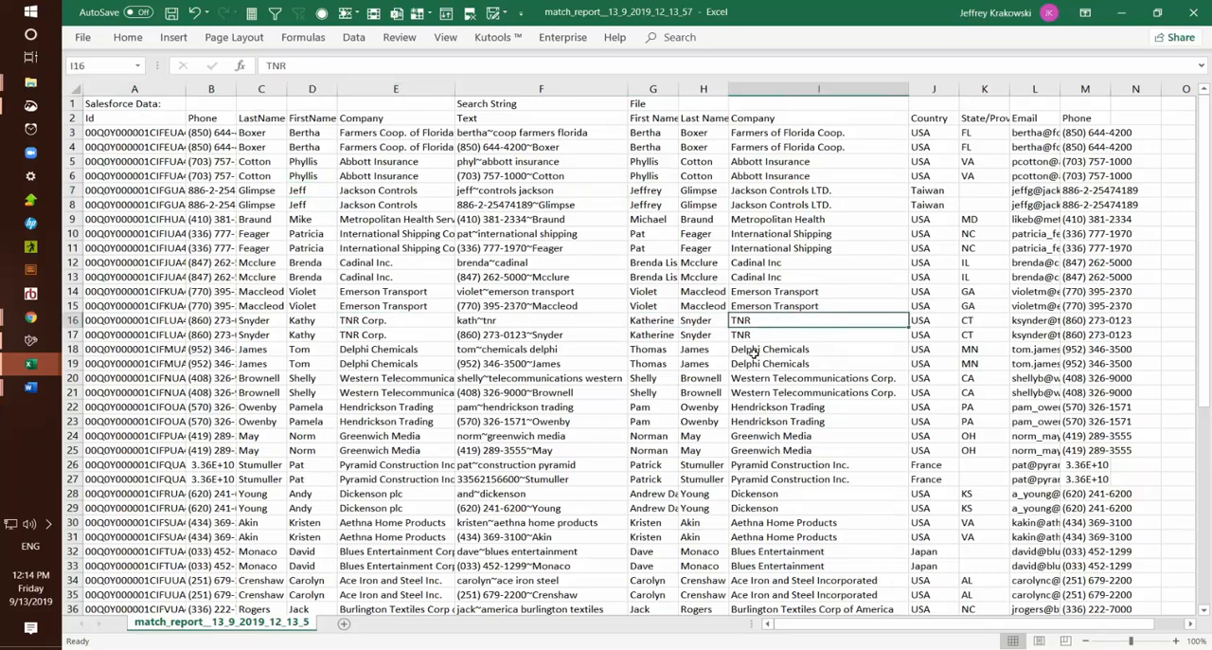
pyautogui.scroll(-1, 722, 390)
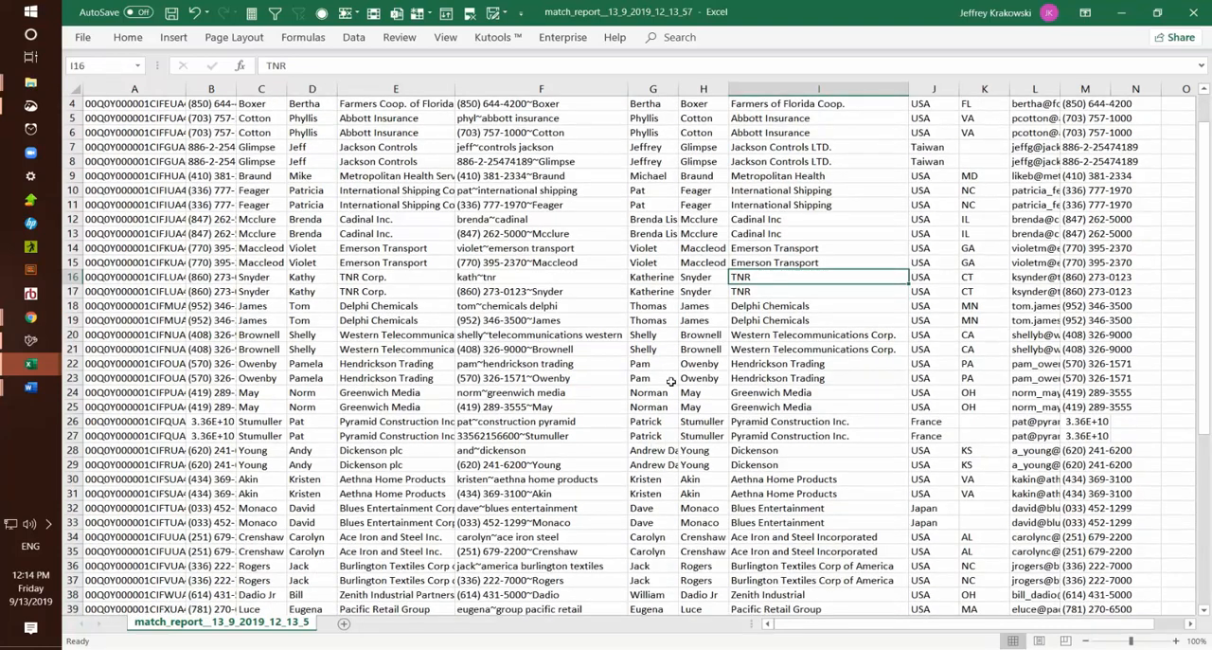
pyautogui.click(653, 449)
pyautogui.moveTo(678, 88); pyautogui.dragTo(699, 86)
pyautogui.click(317, 449)
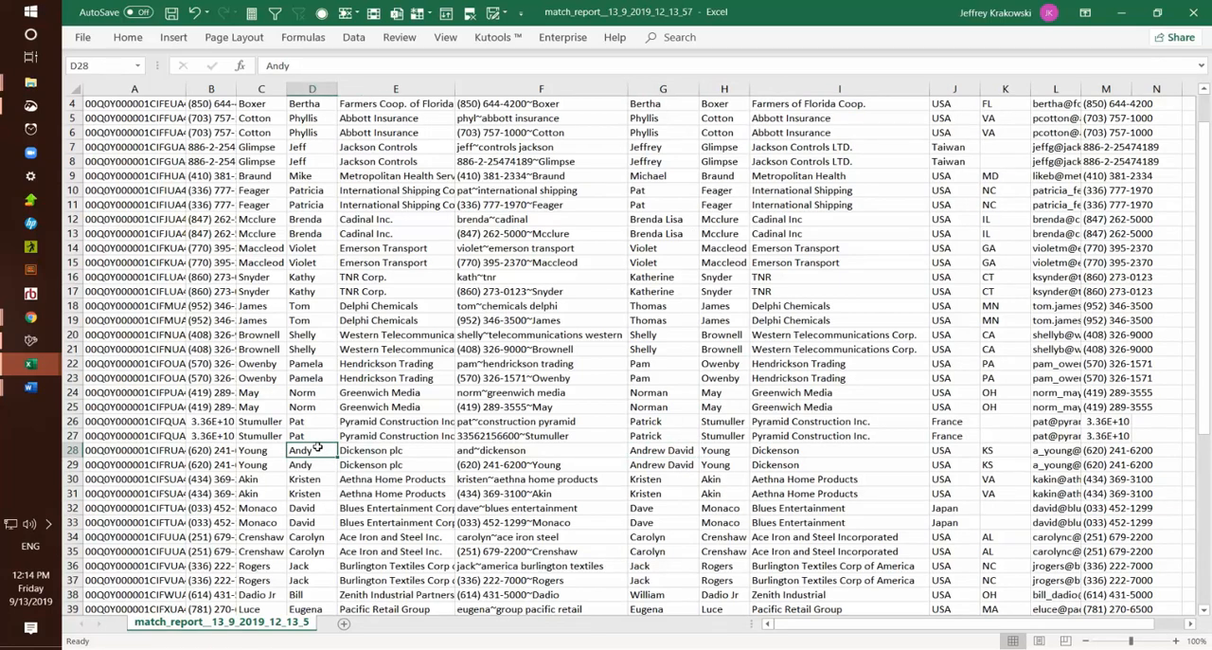
# - Examine the search strings in rows 45 and 47 of the match report, and select rows 49 to 57 for review
pyautogui.scroll(-5, 296, 388)
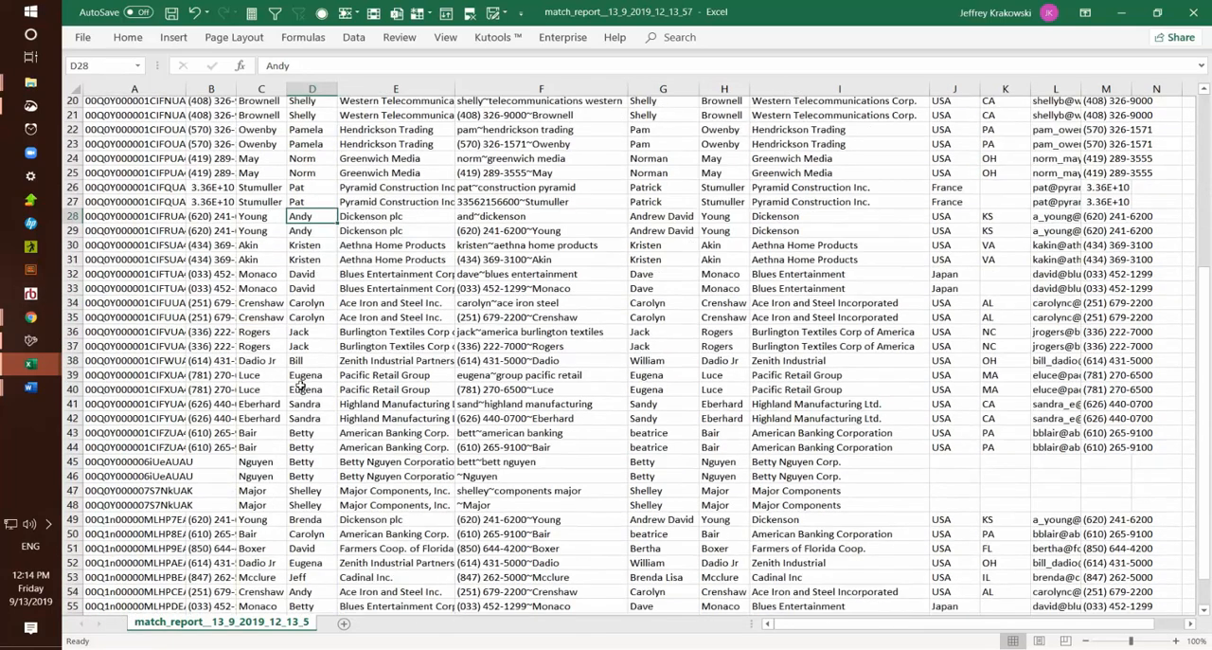
pyautogui.scroll(-2, 299, 384)
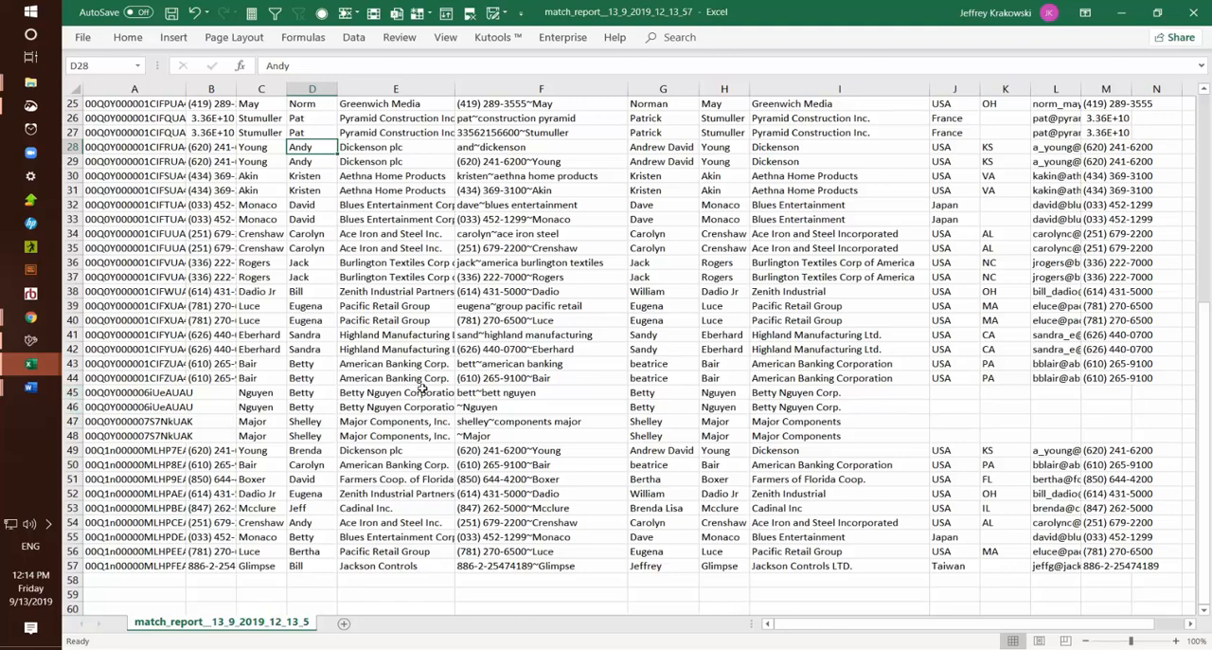
pyautogui.click(485, 393)
pyautogui.click(488, 420)
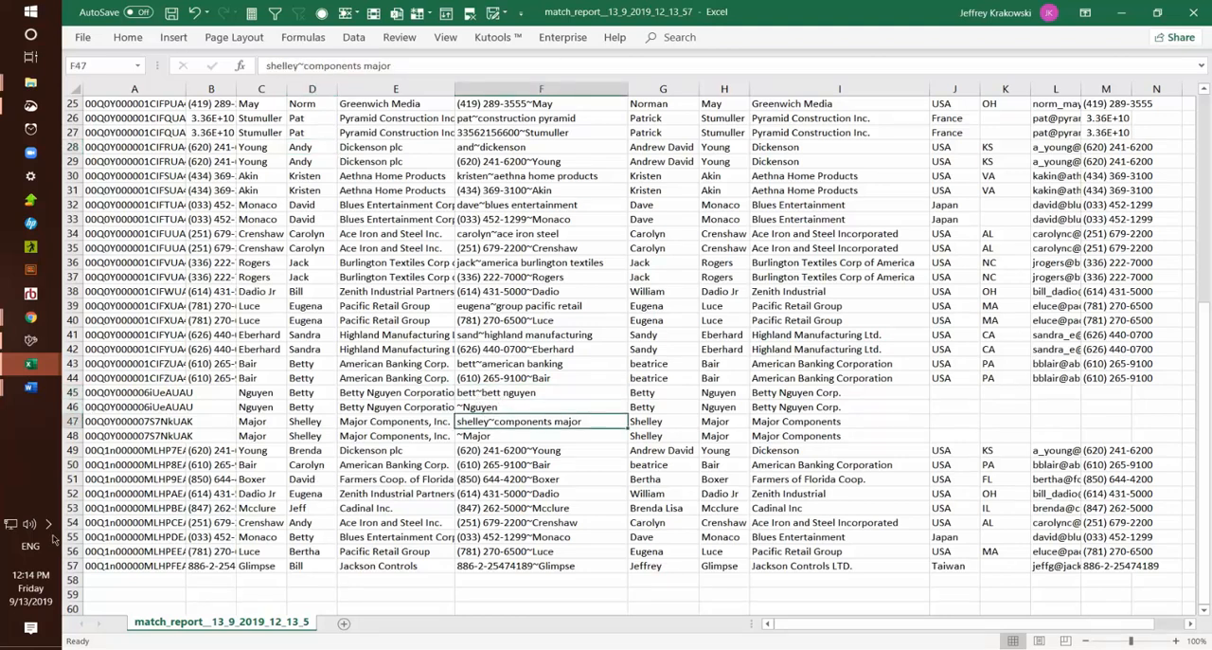
pyautogui.click(70, 464)
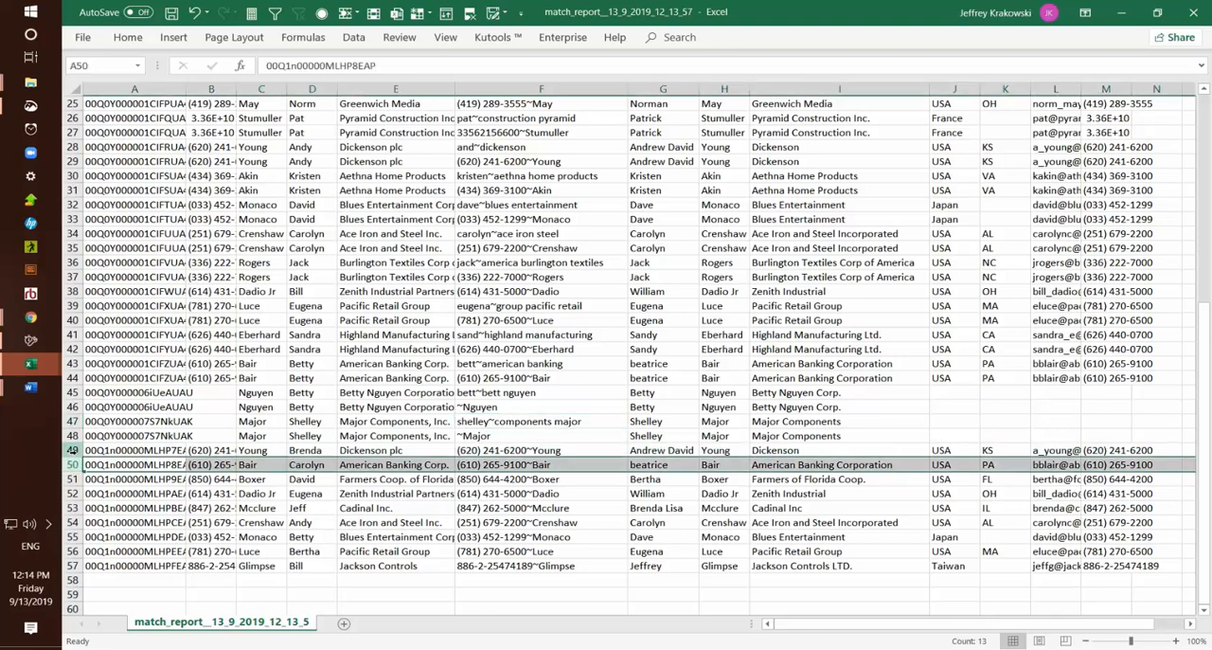
pyautogui.click(73, 451)
pyautogui.moveTo(73, 451); pyautogui.dragTo(72, 567)
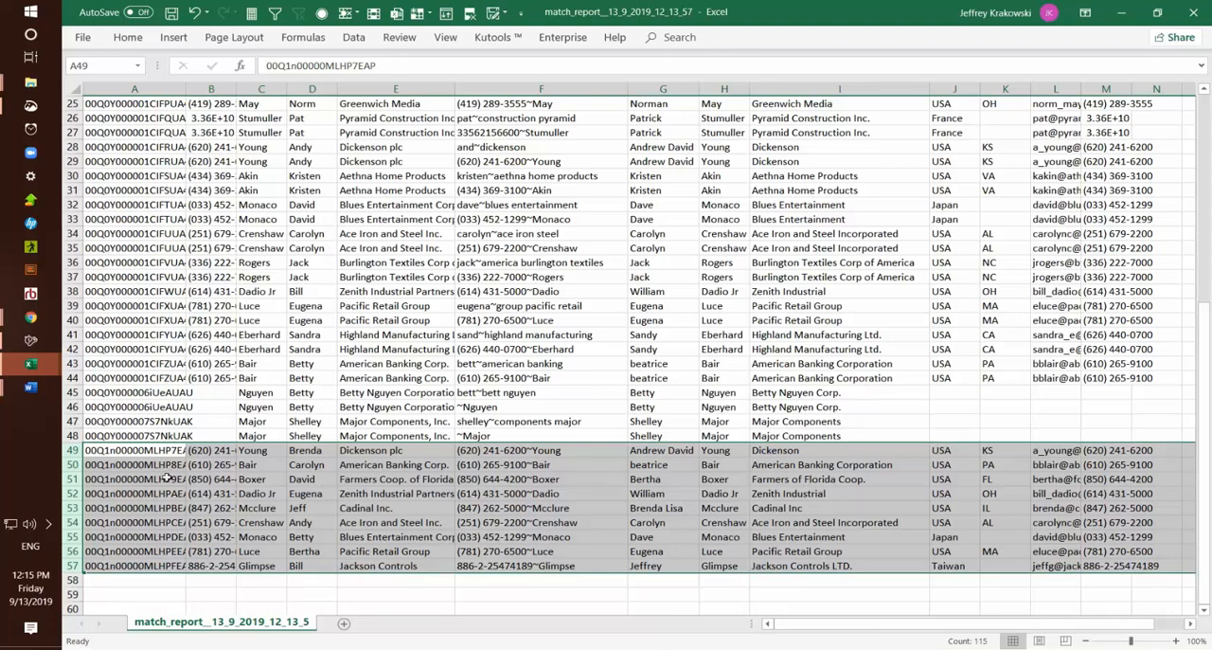
# - Switch back to the ZaapIT page in Chrome, open the downloaded no-match report in Excel, and widen its Search String column
pyautogui.click(36, 318)
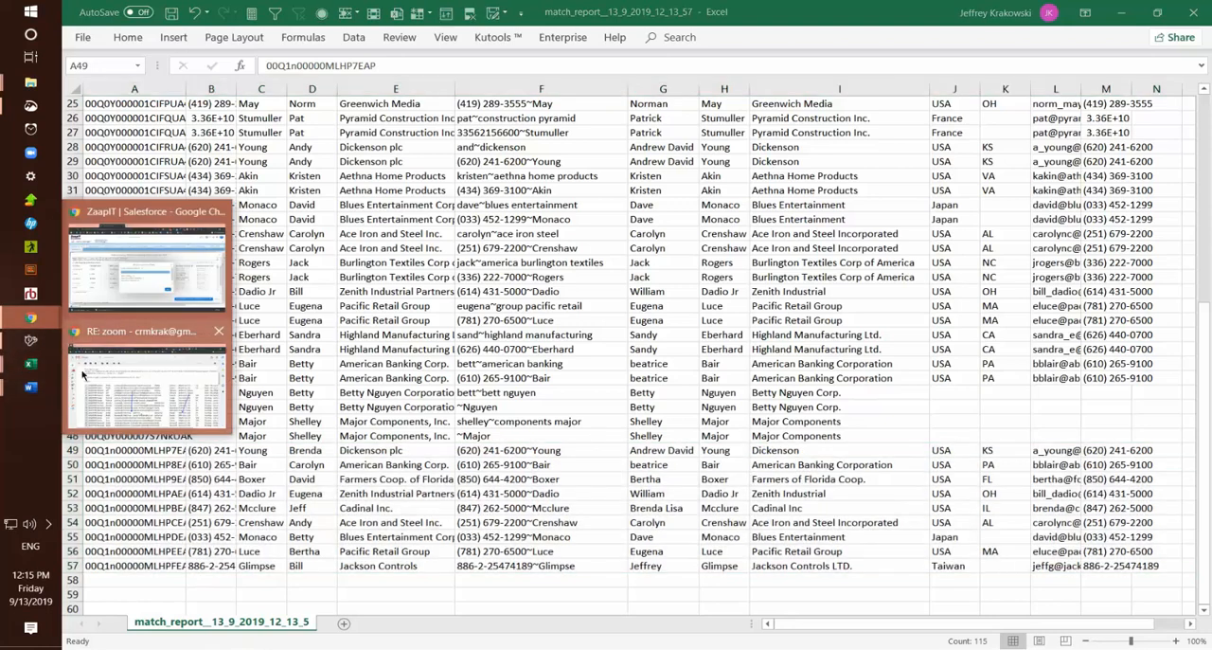
pyautogui.click(144, 274)
pyautogui.click(152, 636)
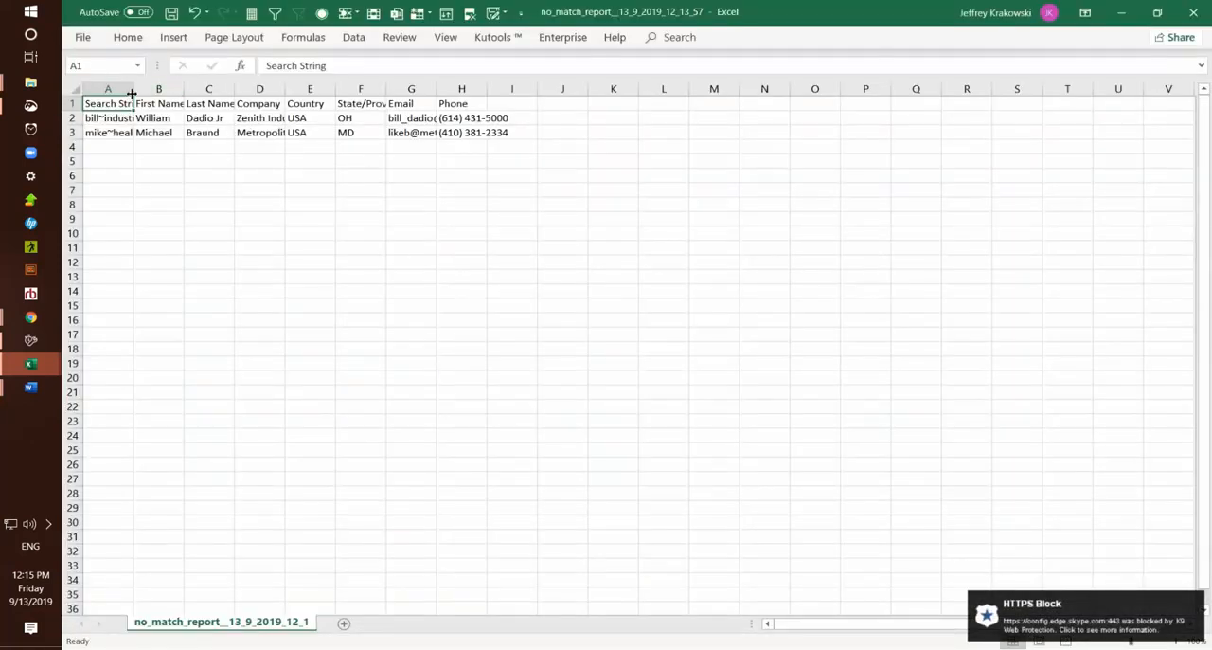
pyautogui.moveTo(134, 89); pyautogui.dragTo(190, 88)
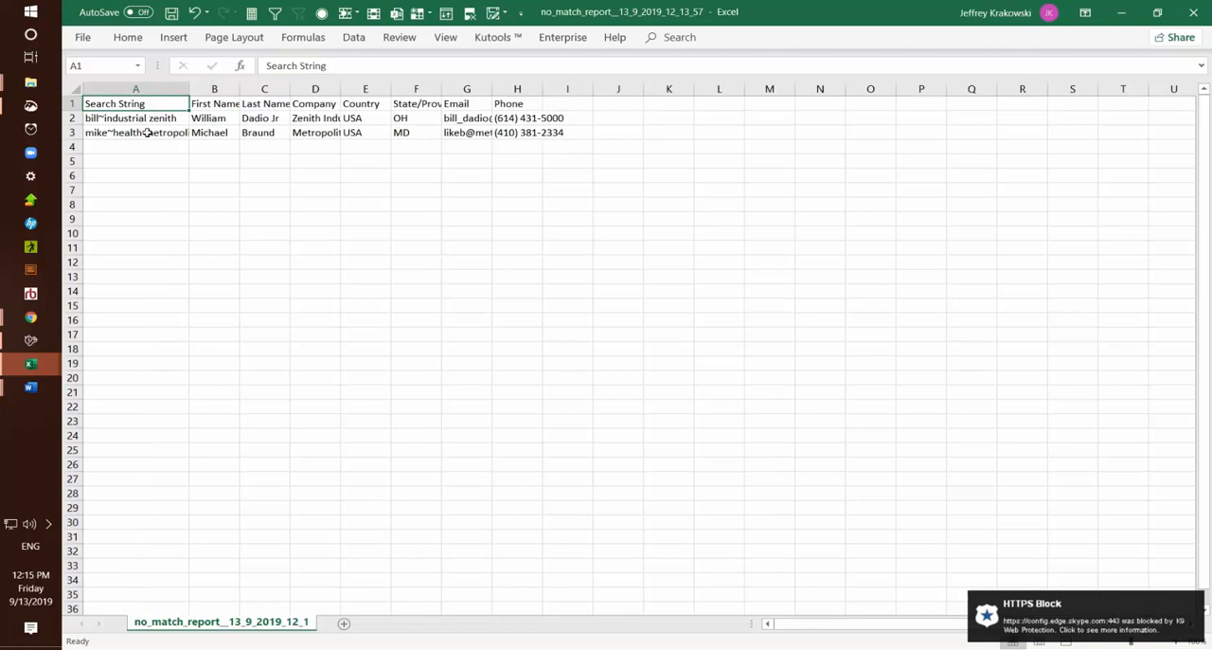